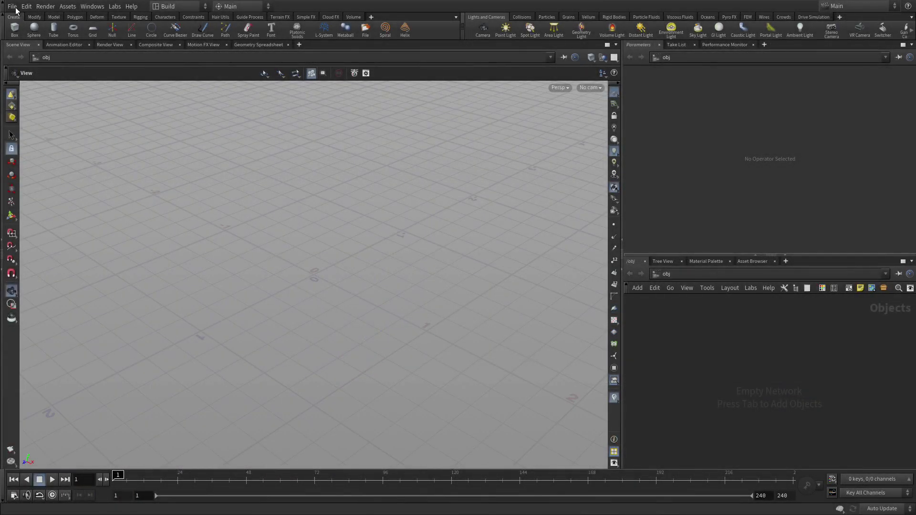
# - Set the Houdini project to the HoudiniProjects/fur_dude_lesson folder
pyautogui.click(13, 6)
pyautogui.click(29, 105)
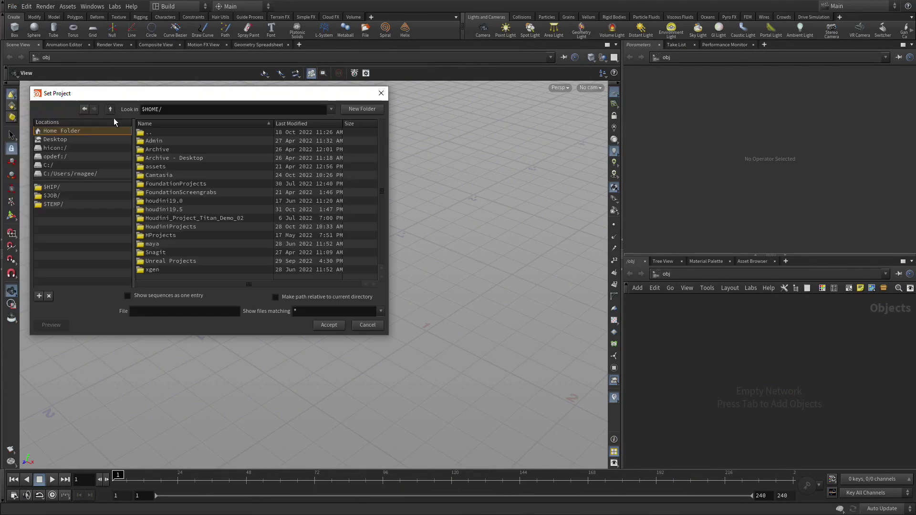
pyautogui.doubleClick(170, 225)
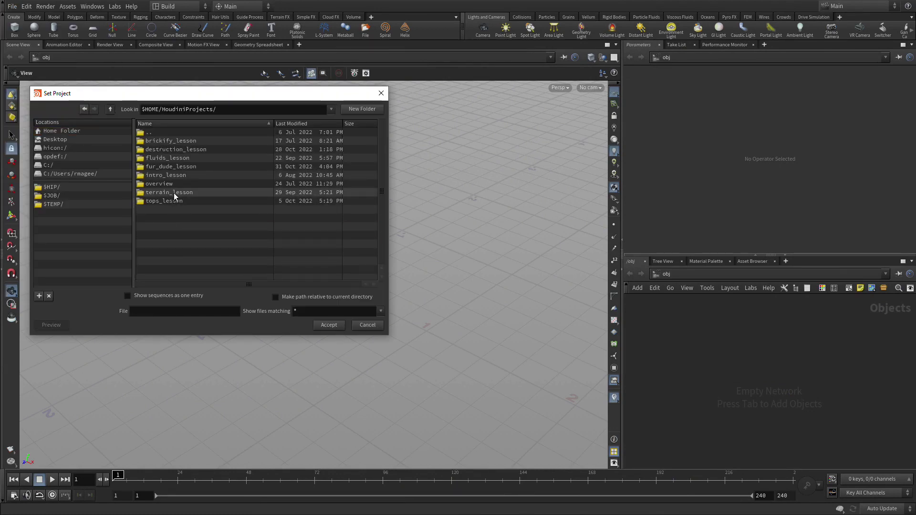
pyautogui.doubleClick(167, 166)
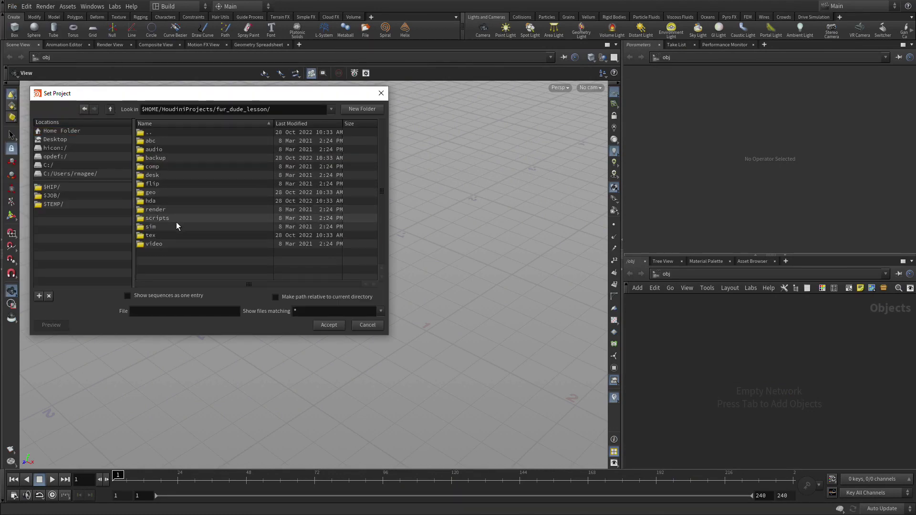
pyautogui.click(329, 325)
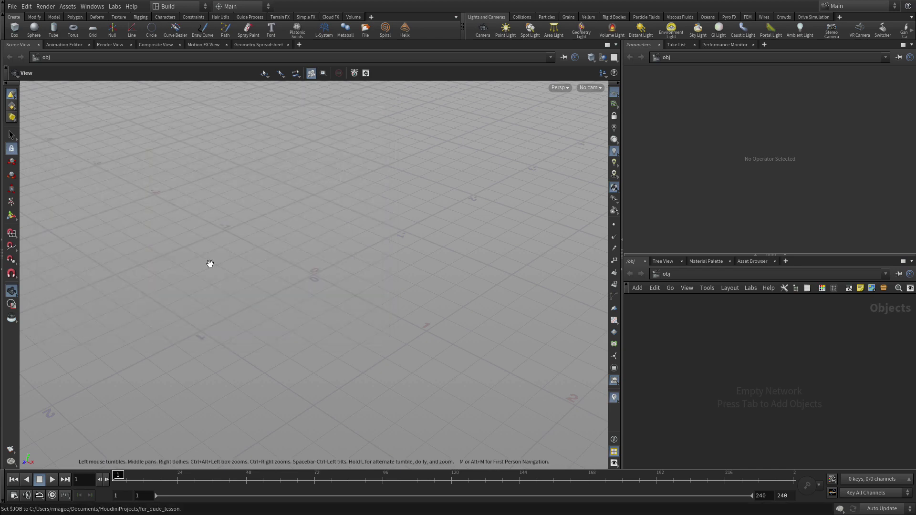
# - Choose the starting .hip scene to open, bringing up the unsaved untitled.hip prompt
pyautogui.click(11, 7)
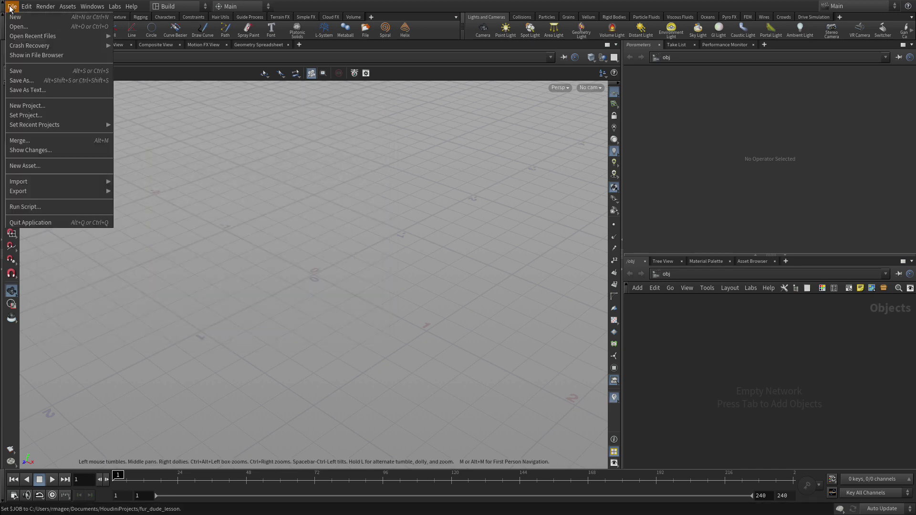
pyautogui.click(23, 29)
pyautogui.click(154, 256)
pyautogui.click(340, 332)
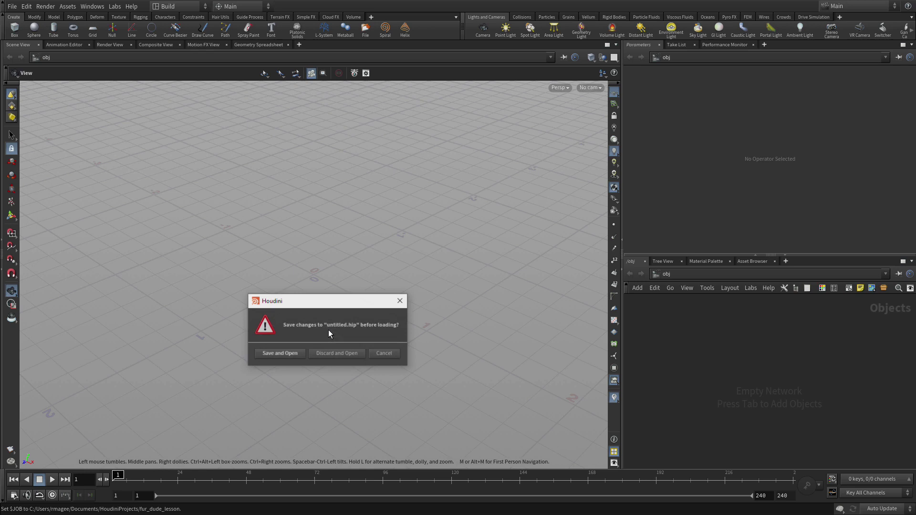
# - Discard untitled.hip, load fur_dude_start.hip and save it as fur_dude_01.hip
pyautogui.click(337, 354)
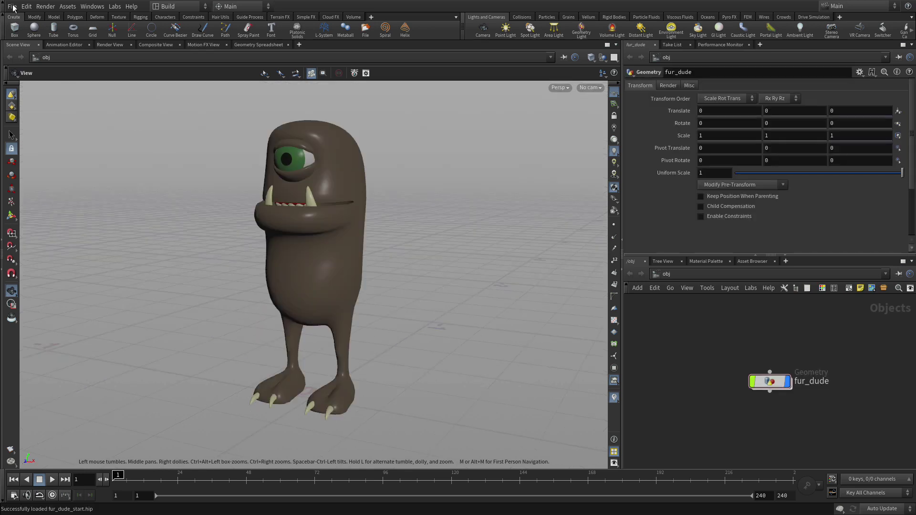
pyautogui.click(12, 7)
pyautogui.click(28, 81)
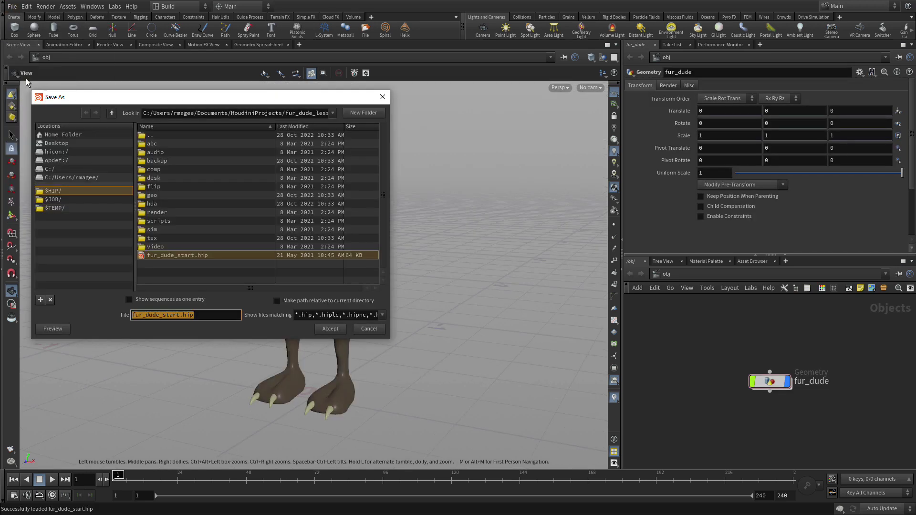
pyautogui.click(180, 315)
pyautogui.press('BackSpace')
pyautogui.press('BackSpace')
pyautogui.press('BackSpace')
pyautogui.press('BackSpace')
pyautogui.press('BackSpace')
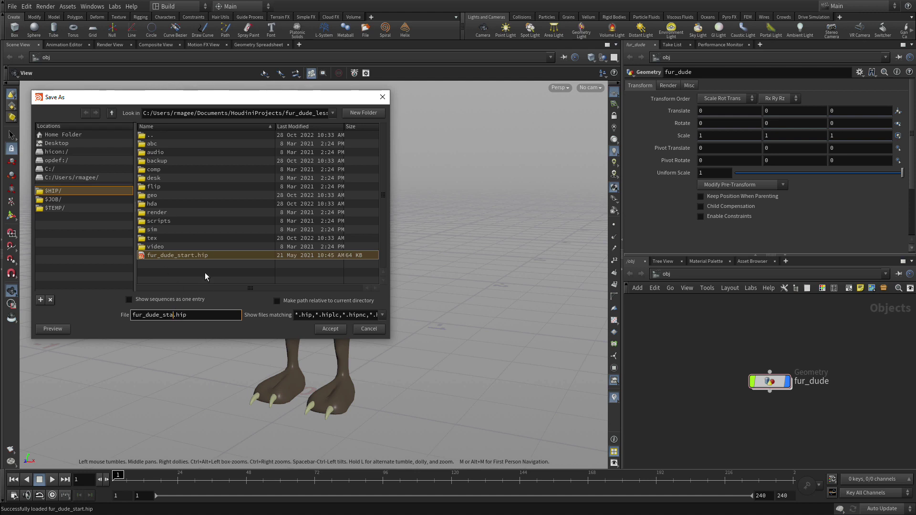
pyautogui.write('01')
pyautogui.press('Return')
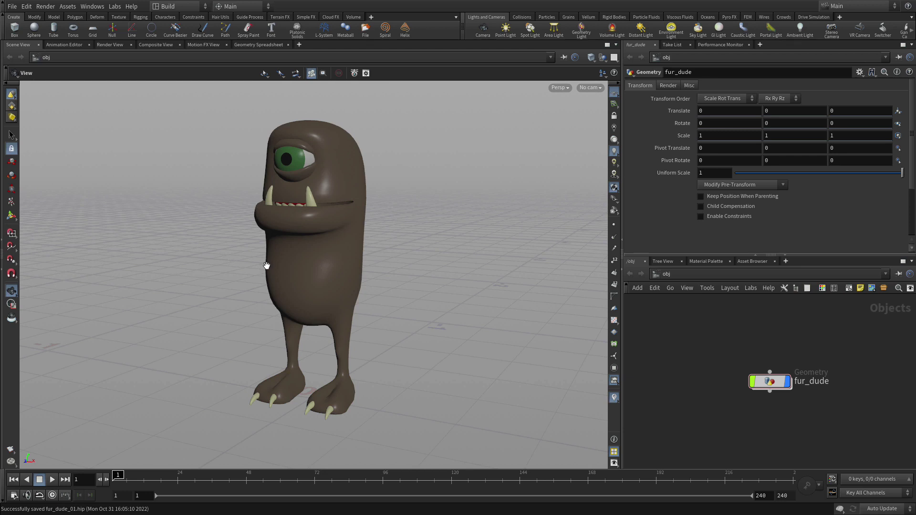
pyautogui.scroll(1, 776, 405)
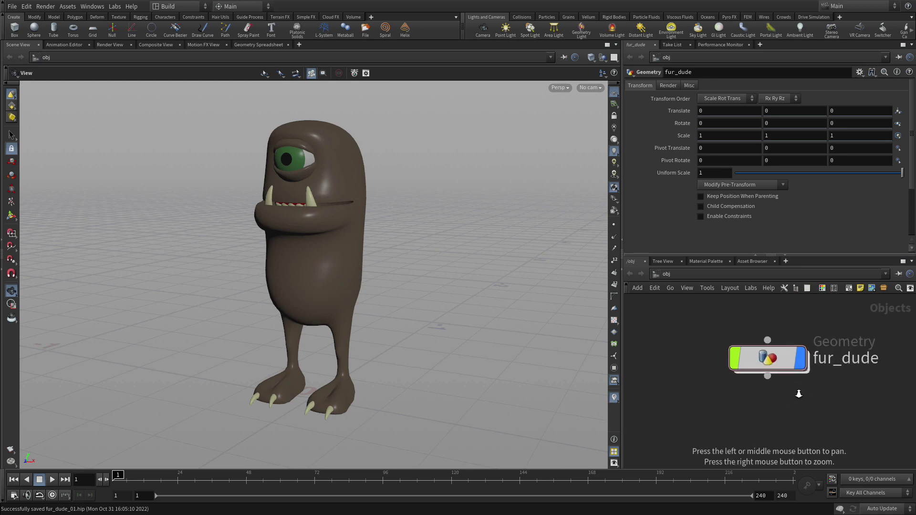
pyautogui.scroll(2, 782, 410)
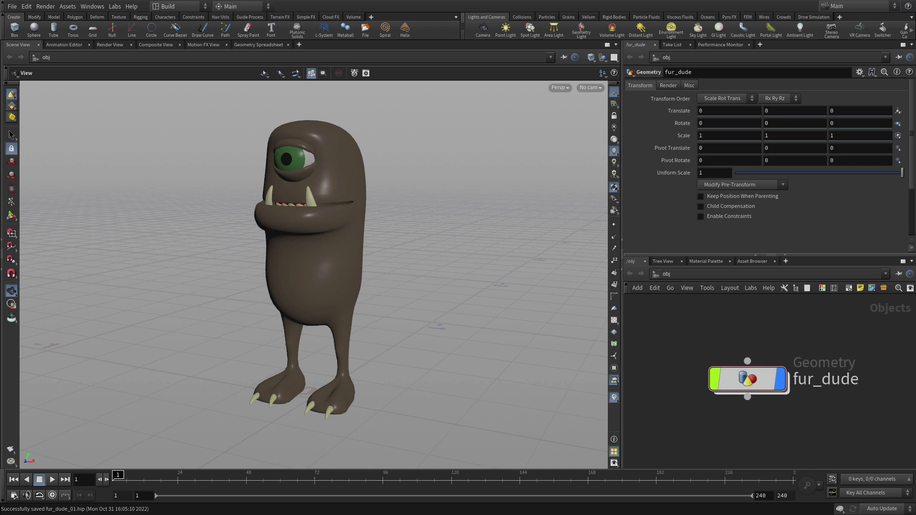
pyautogui.doubleClick(757, 383)
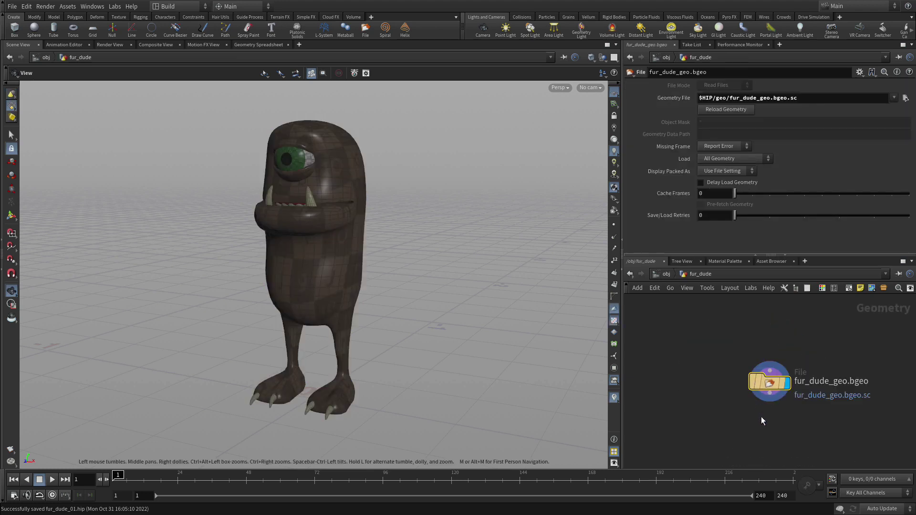
pyautogui.moveTo(778, 419); pyautogui.dragTo(733, 411, button='middle')
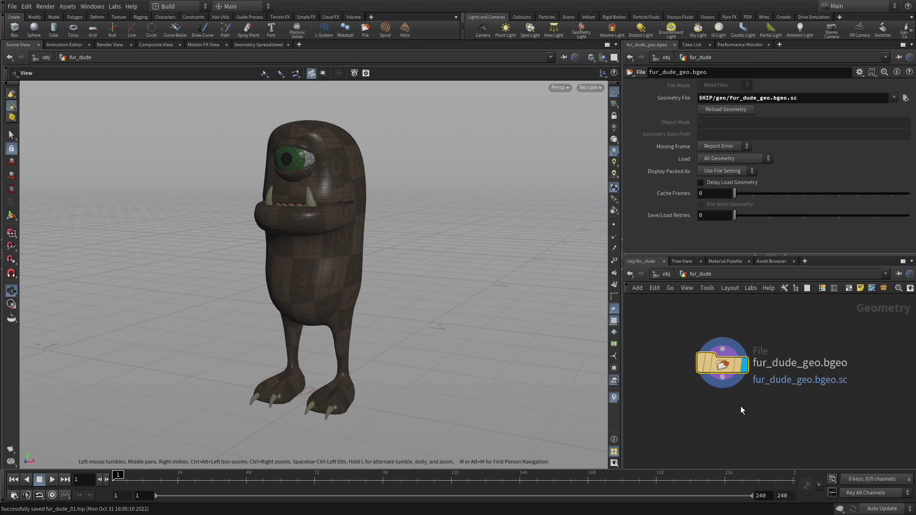
pyautogui.scroll(2, 717, 420)
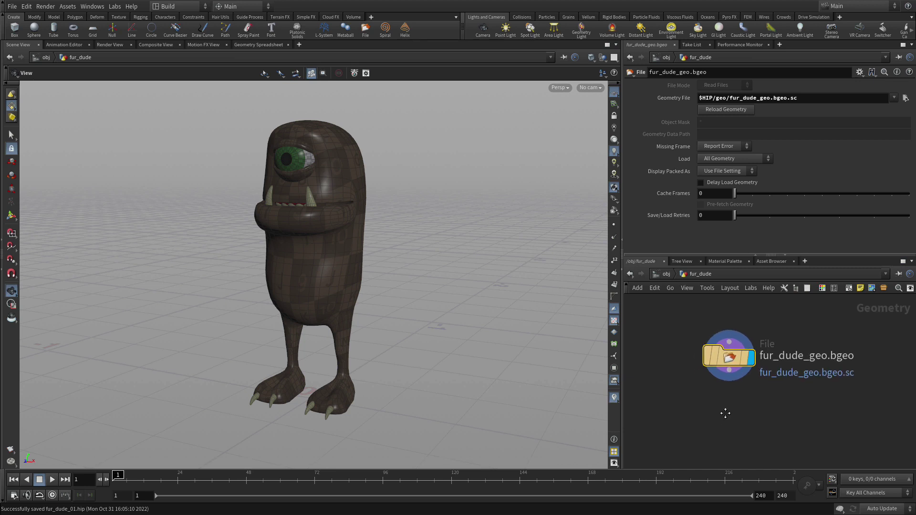
pyautogui.middleClick(738, 361)
pyautogui.hotkey('space', 'b')
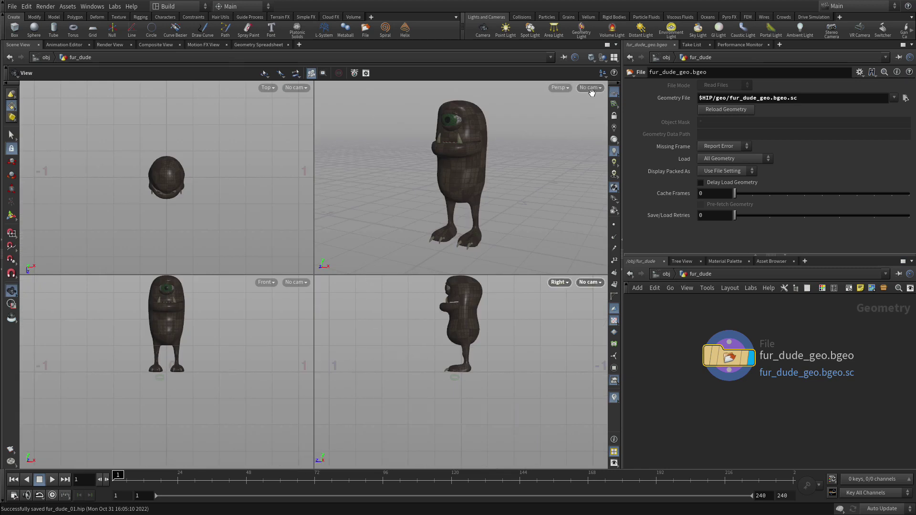
# - Restore the default four-view layout, then maximise the Right view and zoom onto the character's upper body
pyautogui.click(613, 57)
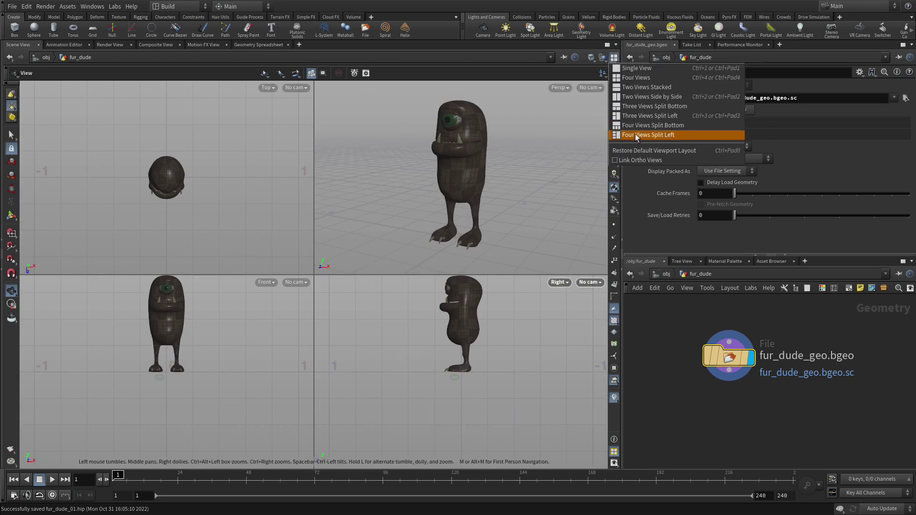
pyautogui.click(639, 151)
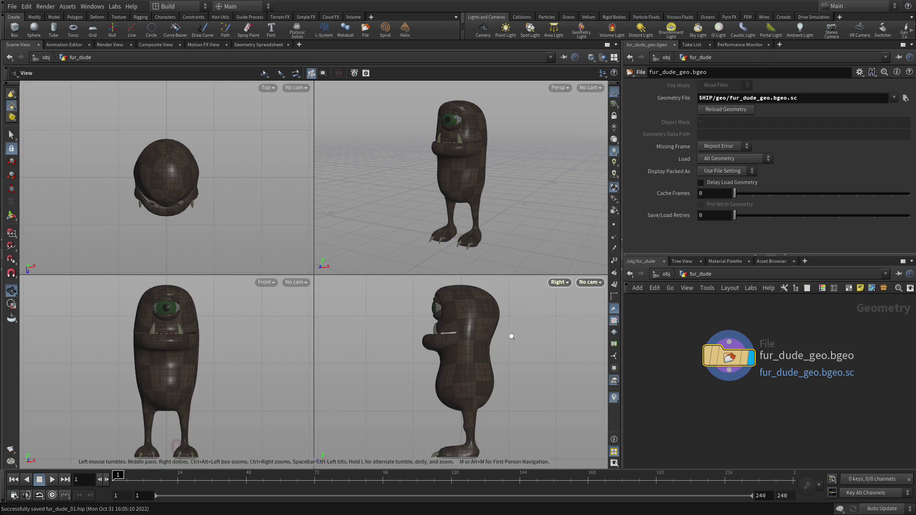
pyautogui.moveTo(511, 337); pyautogui.dragTo(507, 339, button='middle')
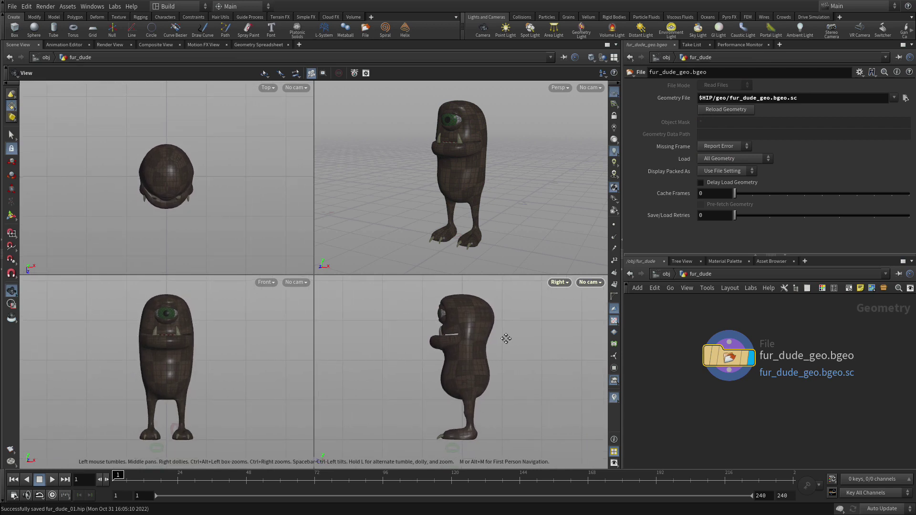
pyautogui.hotkey('space', 'b')
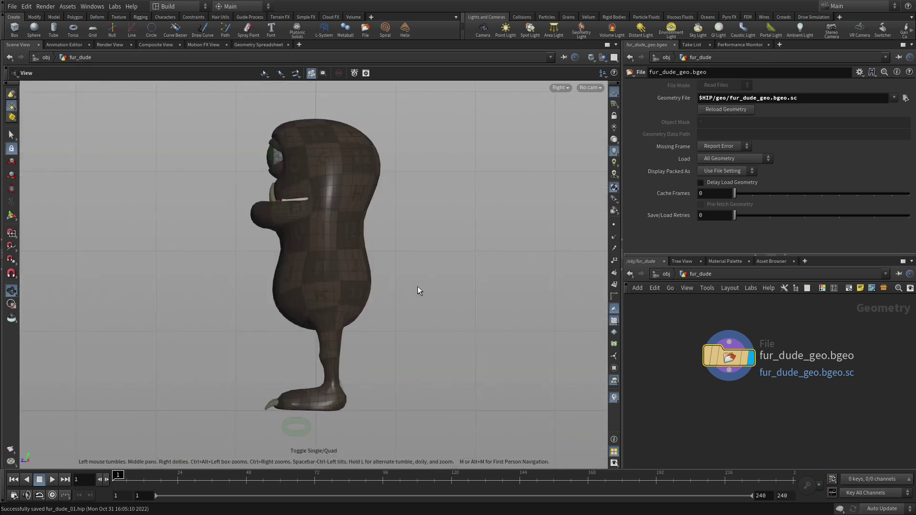
pyautogui.scroll(3, 418, 291)
pyautogui.moveTo(464, 244); pyautogui.dragTo(497, 293, button='middle')
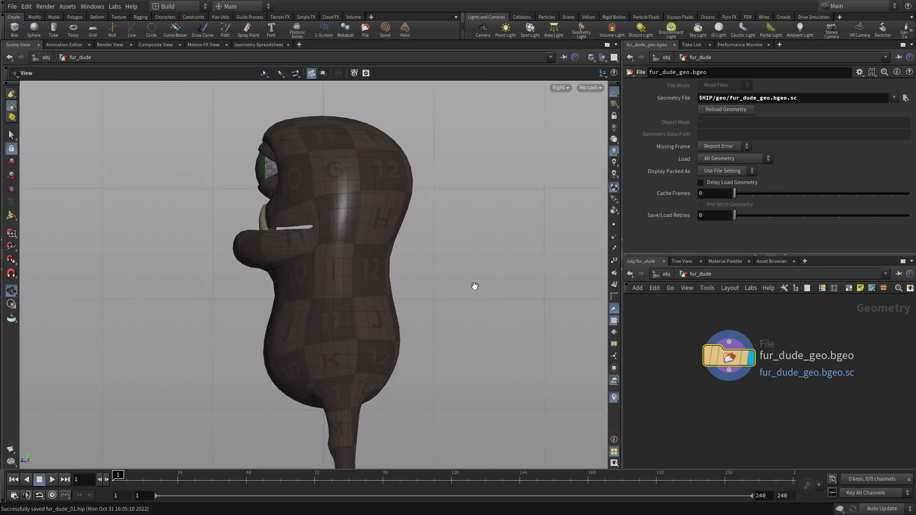
pyautogui.scroll(2, 475, 286)
pyautogui.moveTo(468, 260); pyautogui.dragTo(485, 268, button='middle')
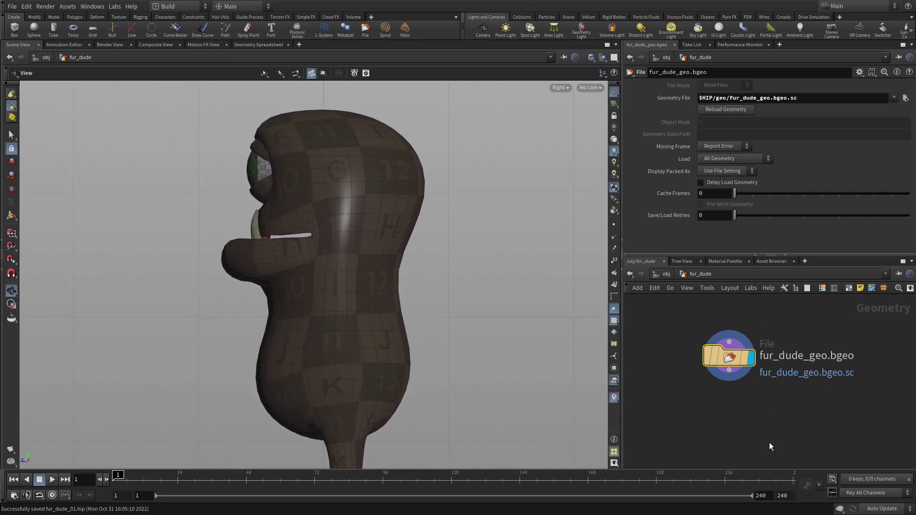
# - Add a skeleton1 node, display it, and template the File node as a wireframe reference
pyautogui.press('Tab')
pyautogui.write('guide')
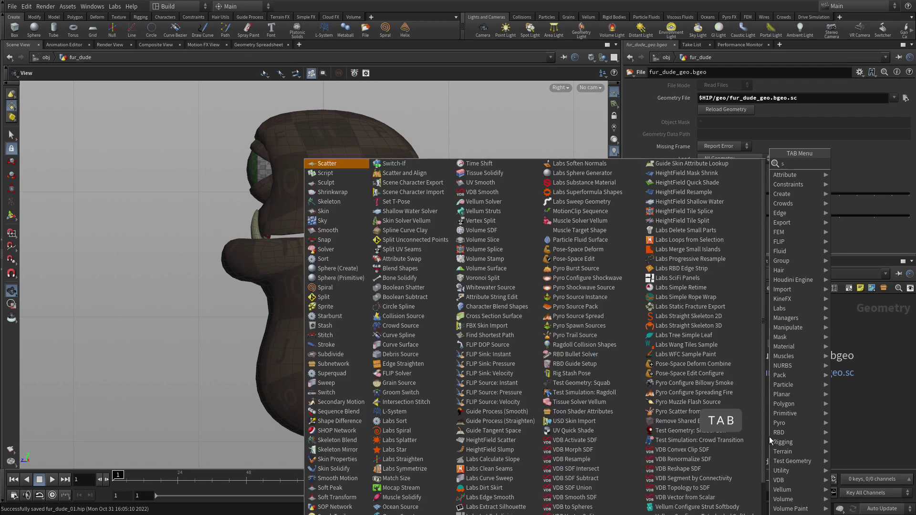
pyautogui.press('Return')
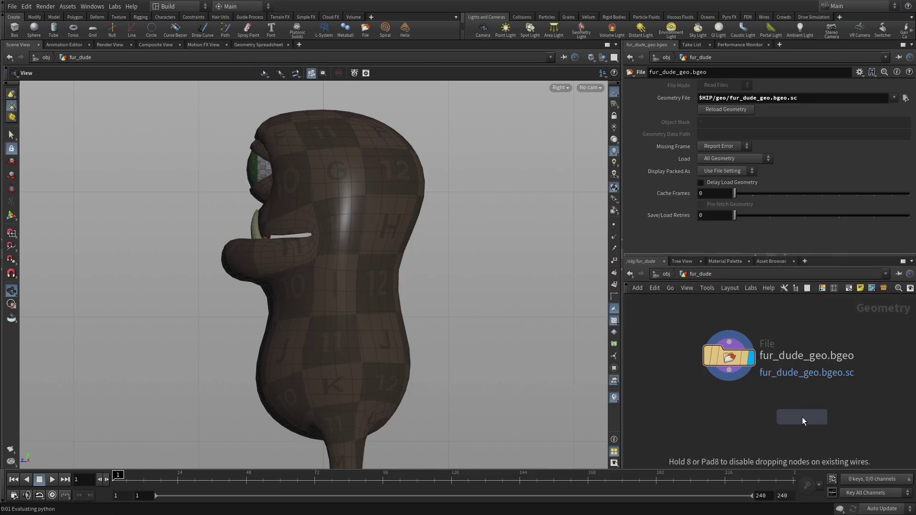
pyautogui.click(803, 417)
pyautogui.click(827, 418)
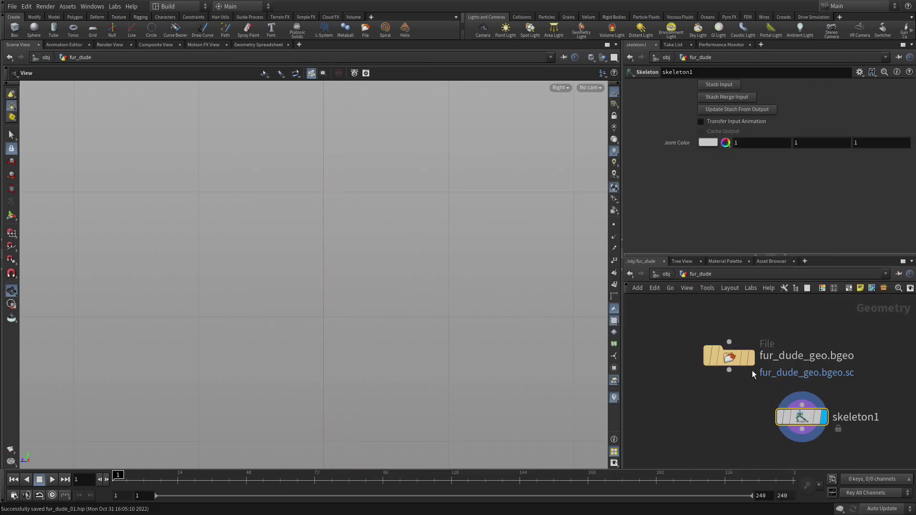
pyautogui.click(745, 357)
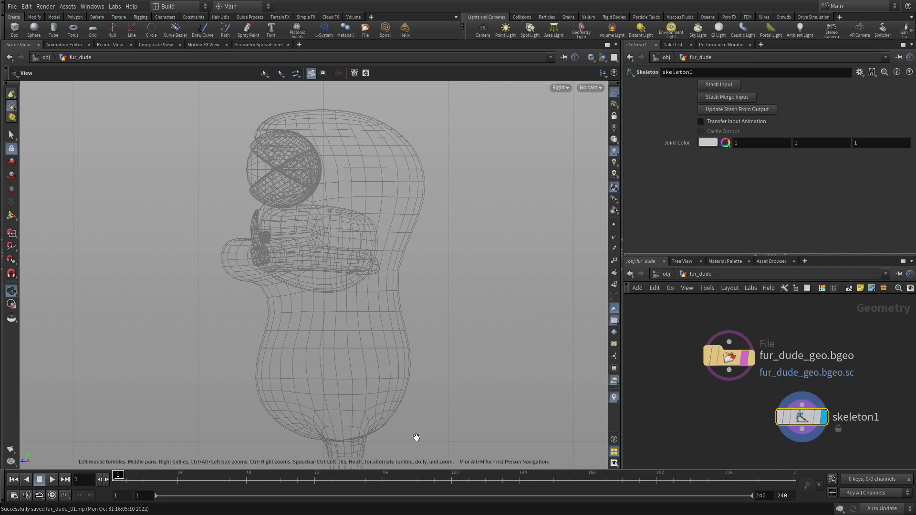
# - Activate the Skeleton tool in the viewport and toggle its shortcut hints on and off
pyautogui.click(11, 215)
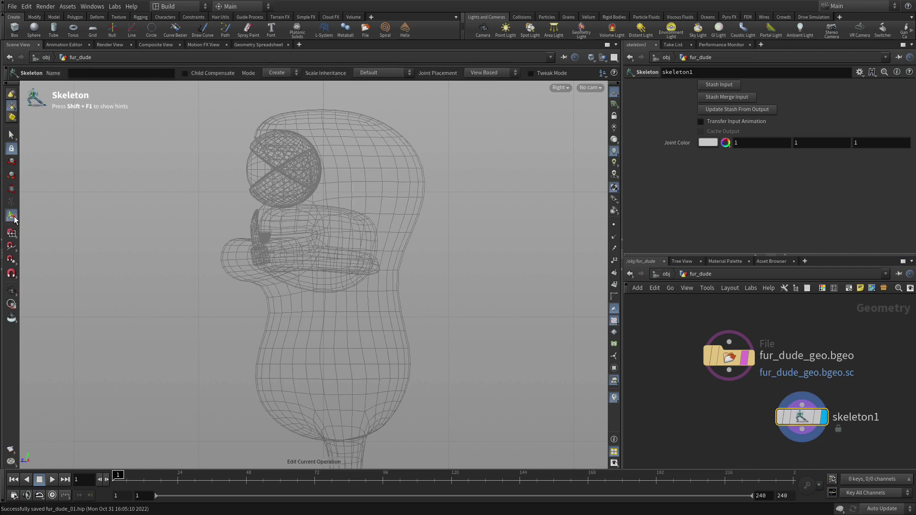
pyautogui.hotkey('shift', 'F1')
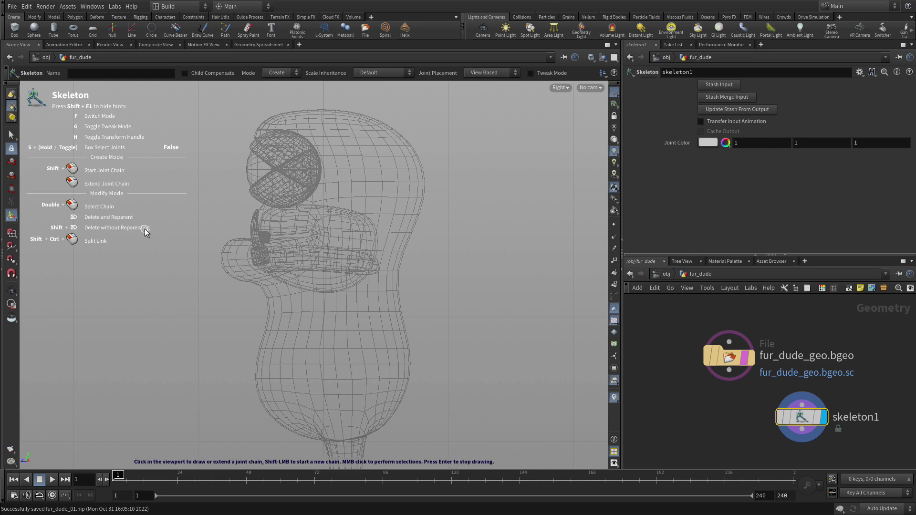
pyautogui.hotkey('shift', 'F1')
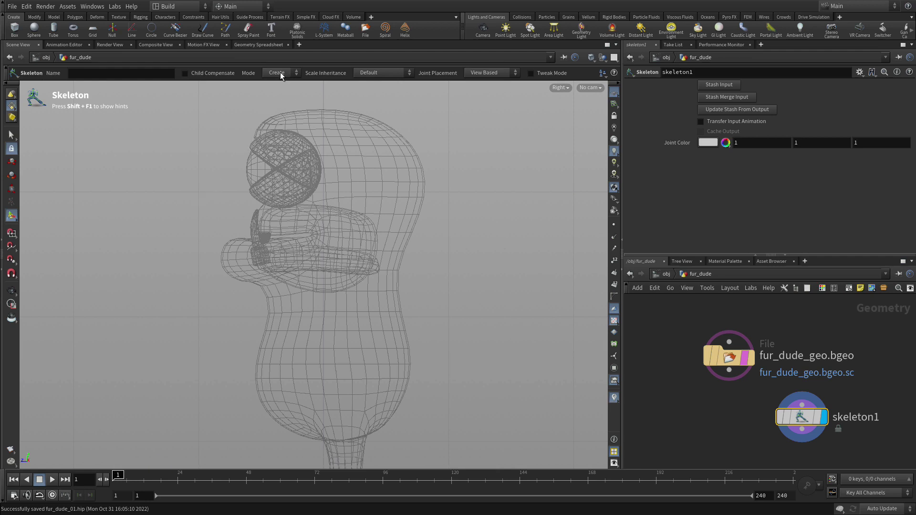
# - Use Freehand placement to draw a joint chain from the hips up to the head, then switch to Modify
pyautogui.click(491, 75)
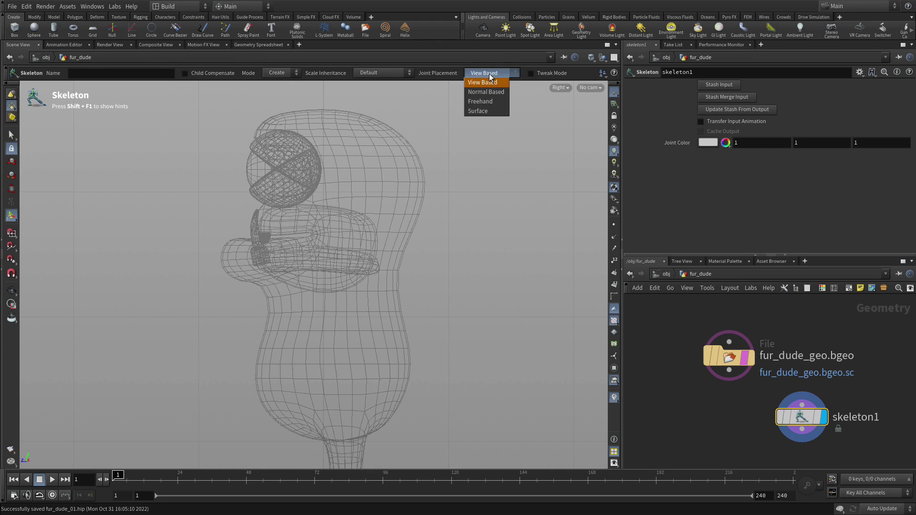
pyautogui.click(482, 102)
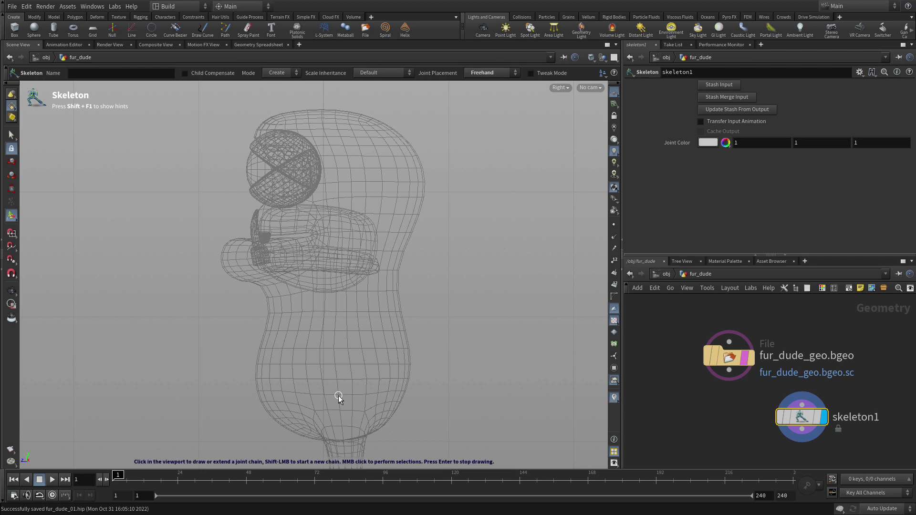
pyautogui.moveTo(339, 396); pyautogui.dragTo(334, 358)
pyautogui.moveTo(335, 359)
pyautogui.mouseDown()
pyautogui.moveTo(337, 290)
pyautogui.moveTo(361, 303)
pyautogui.moveTo(354, 261)
pyautogui.moveTo(339, 253)
pyautogui.moveTo(344, 208)
pyautogui.mouseUp()
pyautogui.moveTo(344, 208)
pyautogui.mouseDown()
pyautogui.moveTo(354, 158)
pyautogui.moveTo(447, 249)
pyautogui.mouseUp()
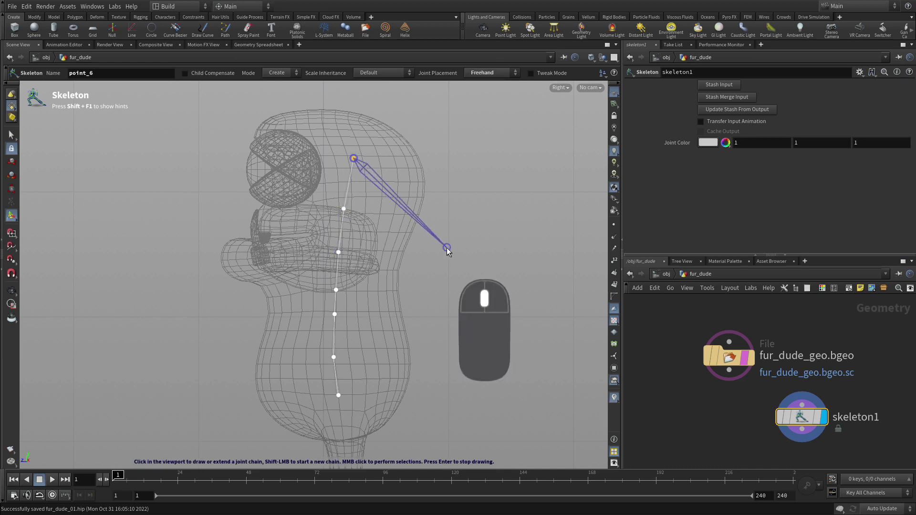
pyautogui.middleClick(447, 249)
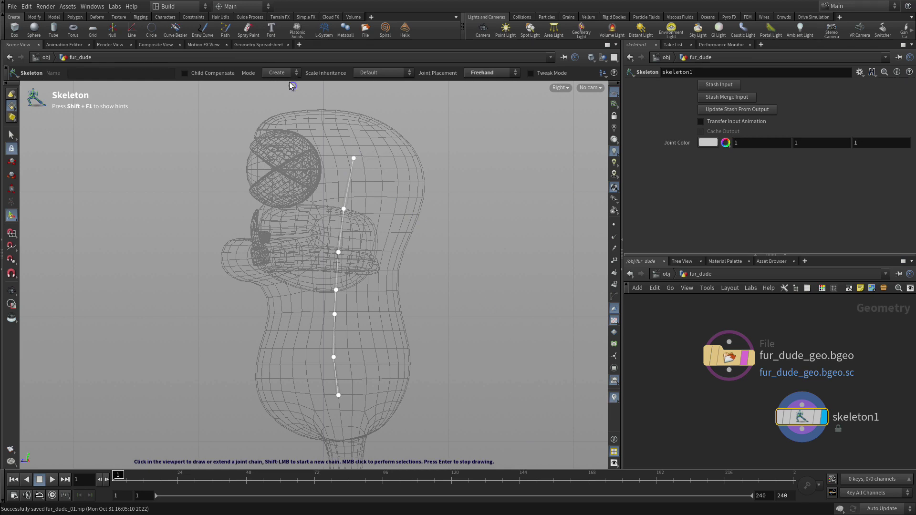
pyautogui.click(270, 74)
pyautogui.click(275, 91)
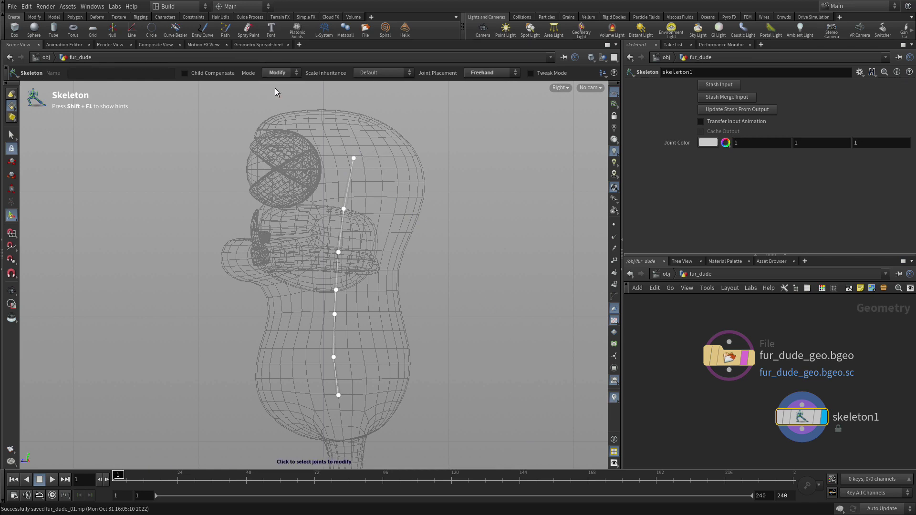
# - With Tweak Mode and Child Compensate on, nudge point_1, lower point_2 and raise point_4
pyautogui.click(530, 73)
pyautogui.click(334, 357)
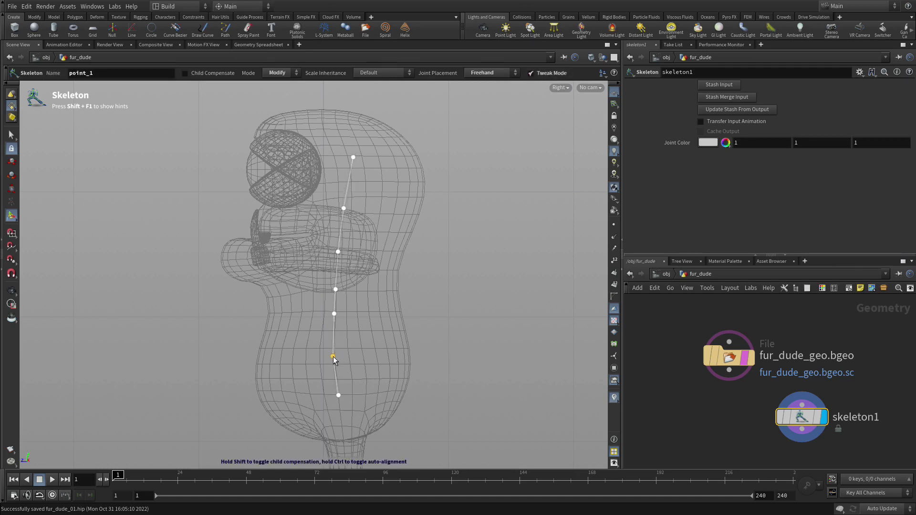
pyautogui.moveTo(333, 358)
pyautogui.mouseDown()
pyautogui.moveTo(343, 358)
pyautogui.moveTo(319, 354)
pyautogui.mouseUp()
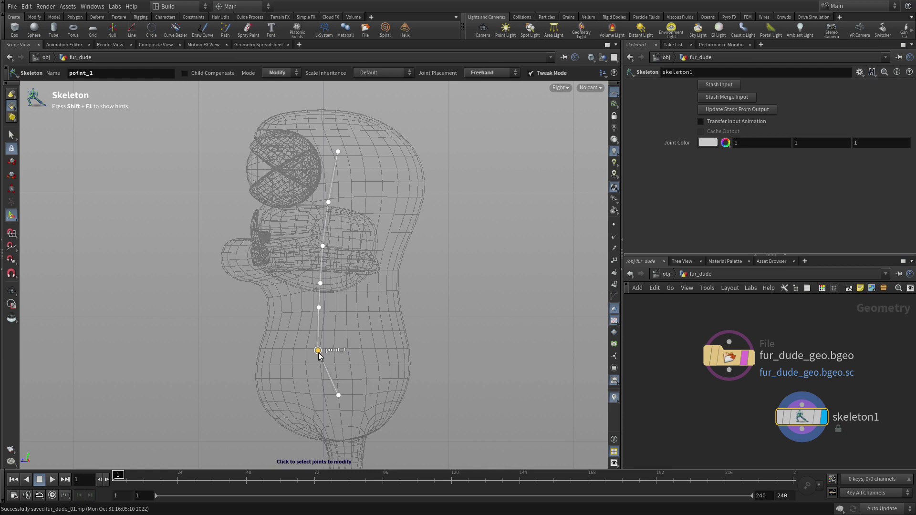
pyautogui.hotkey('ctrl', 'z')
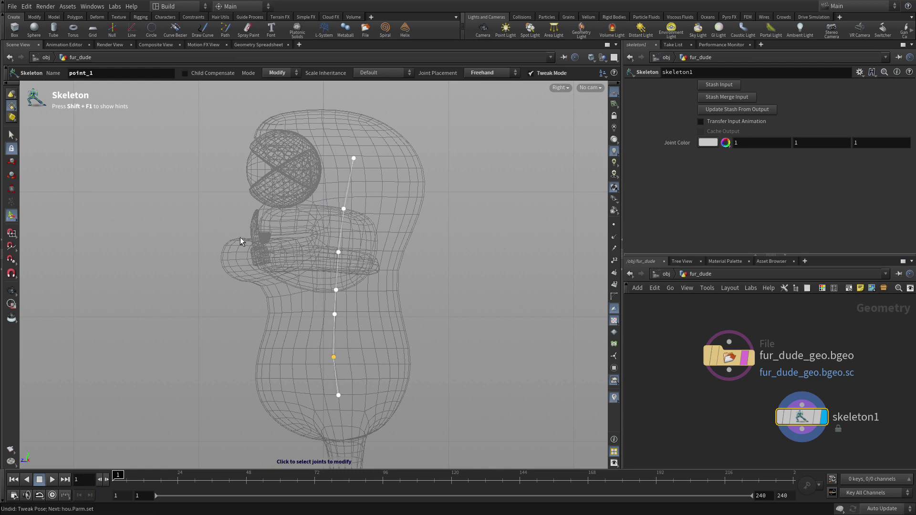
pyautogui.click(202, 73)
pyautogui.moveTo(334, 357); pyautogui.dragTo(335, 360)
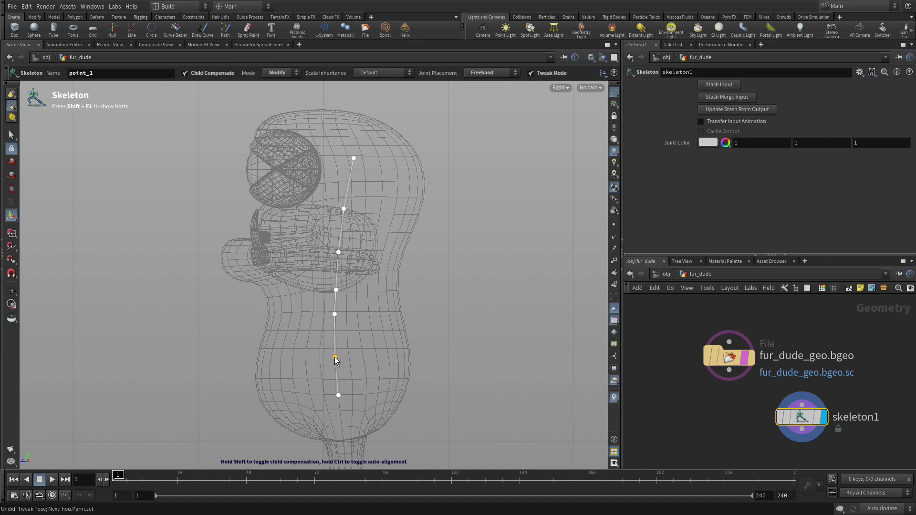
pyautogui.moveTo(334, 314); pyautogui.dragTo(336, 325)
pyautogui.moveTo(338, 252); pyautogui.dragTo(338, 249)
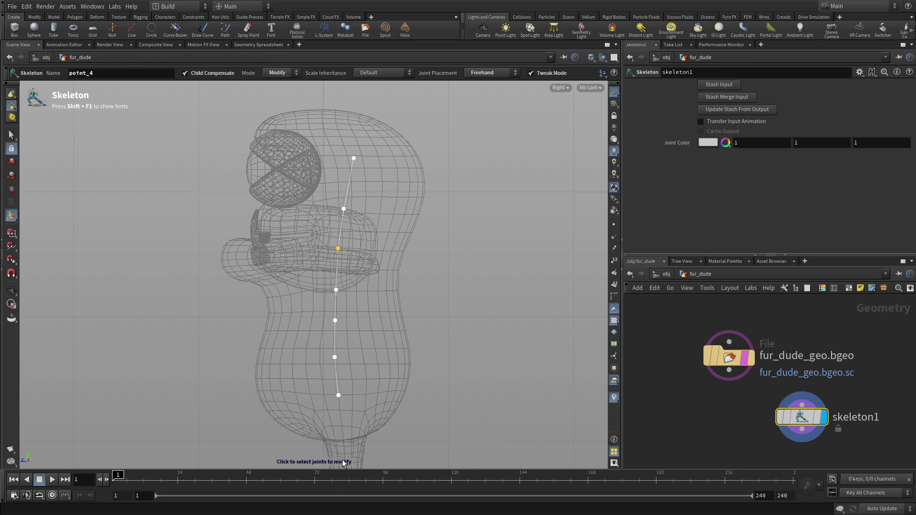
# - Rename the bottom root joint point_0 to COG
pyautogui.click(338, 395)
pyautogui.click(71, 74)
pyautogui.press('BackSpace')
pyautogui.write('COG')
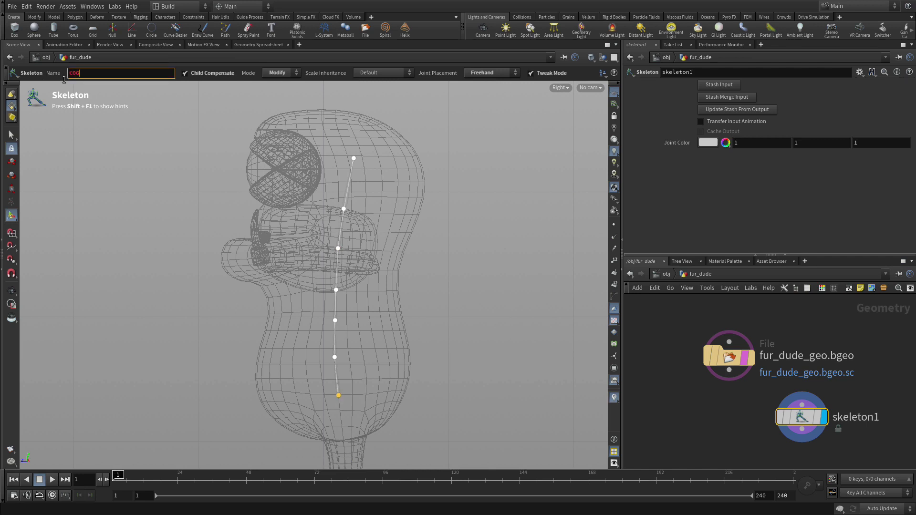
pyautogui.press('Return')
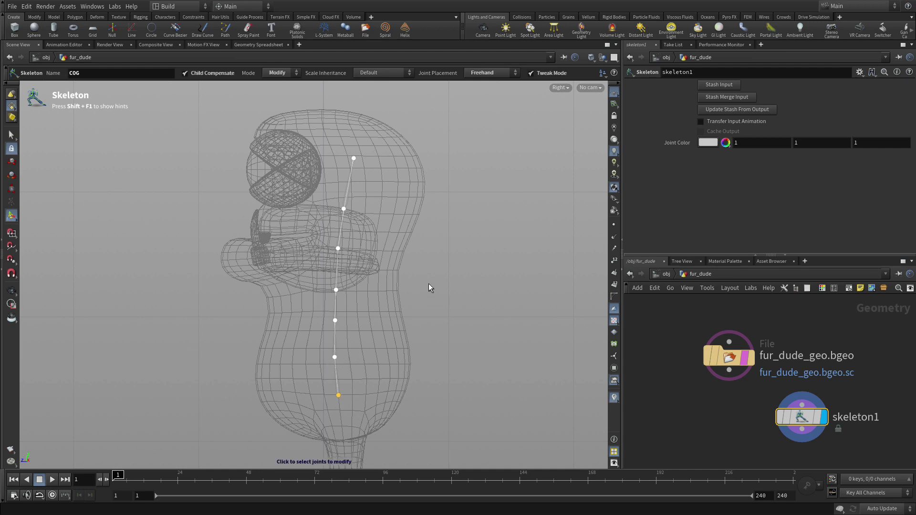
# - Add a Rig Tree pane tab showing the skeleton's joint hierarchy
pyautogui.click(761, 44)
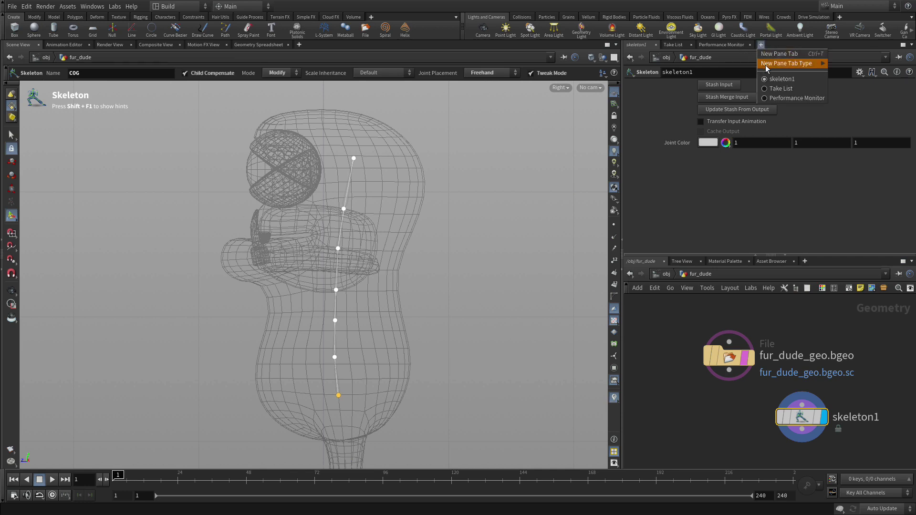
pyautogui.moveTo(790, 63)
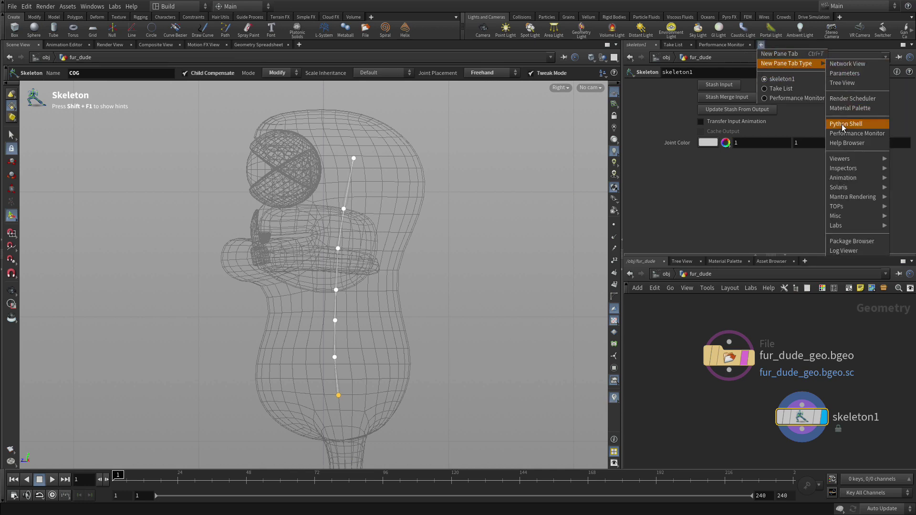
pyautogui.moveTo(851, 183)
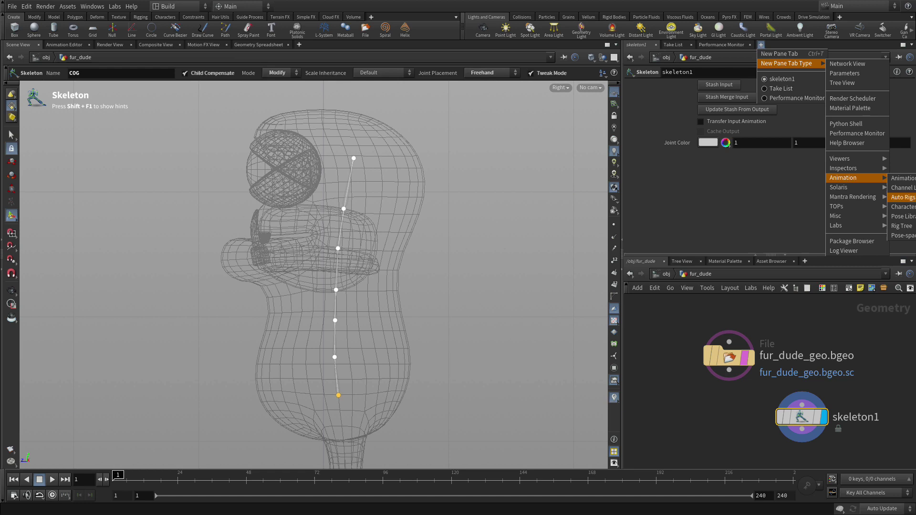
pyautogui.click(901, 225)
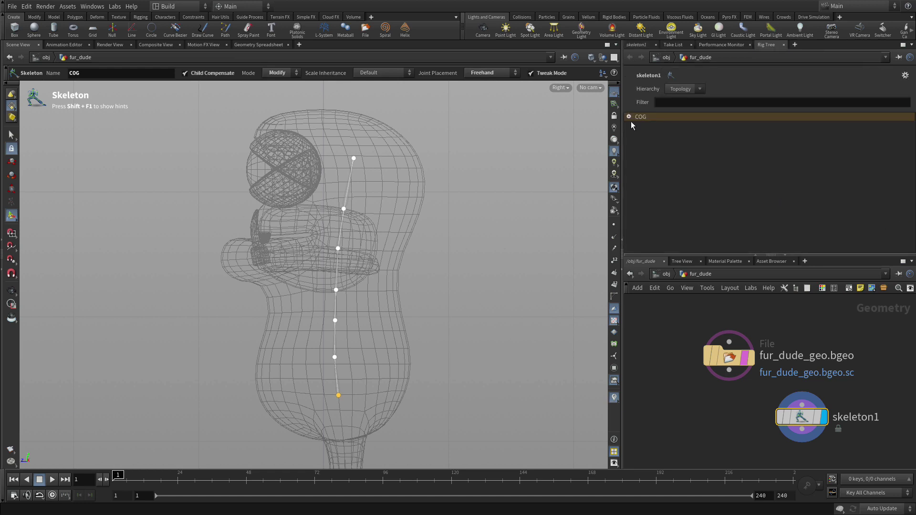
# - Expand the Rig Tree under COG and rename point_1 and point_2 to spine1 and spine2
pyautogui.click(629, 116)
pyautogui.click(639, 125)
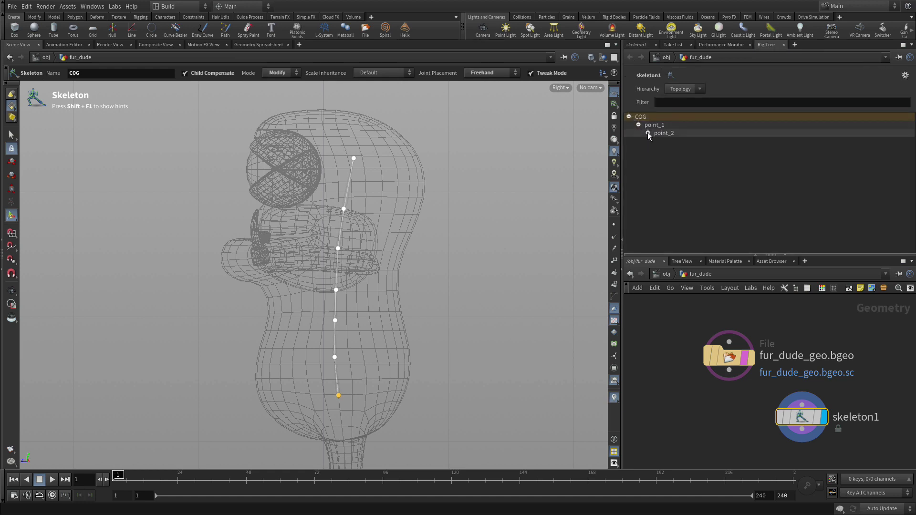
pyautogui.click(648, 133)
pyautogui.click(658, 140)
pyautogui.click(667, 148)
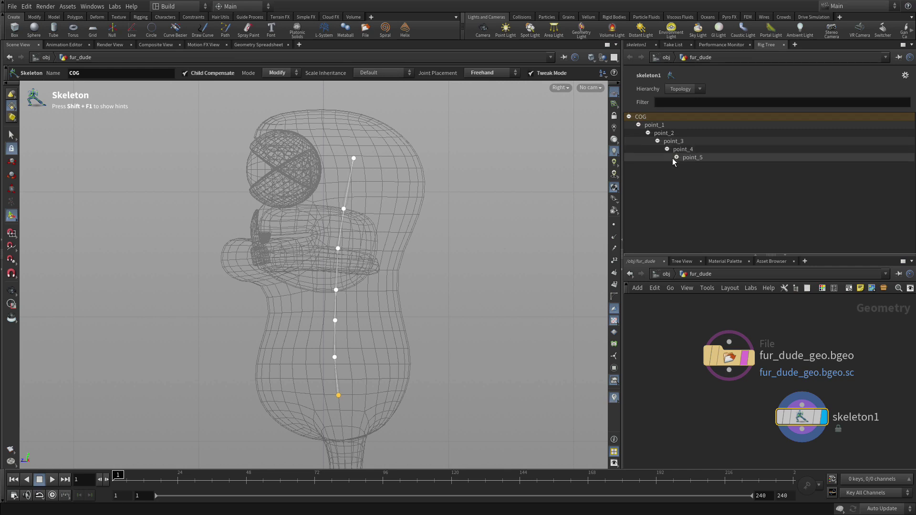
pyautogui.click(677, 157)
pyautogui.click(649, 125)
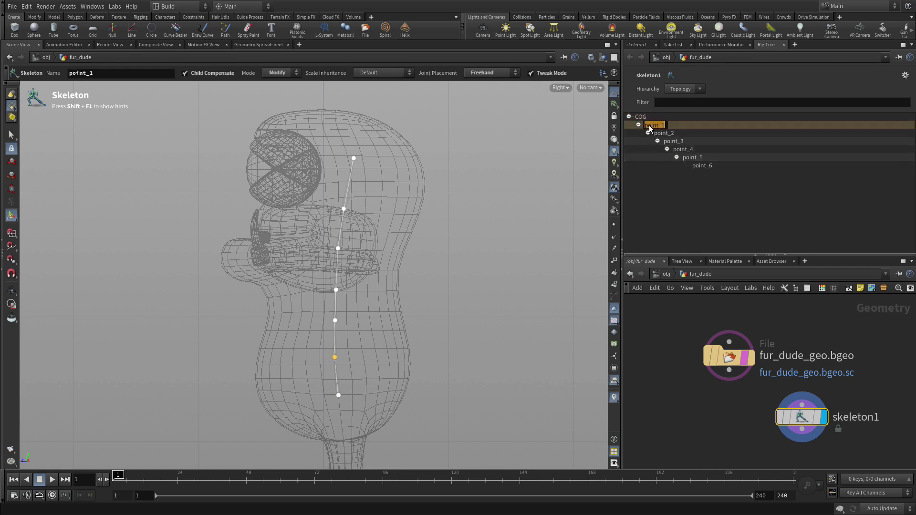
pyautogui.write('spin')
pyautogui.press('Return')
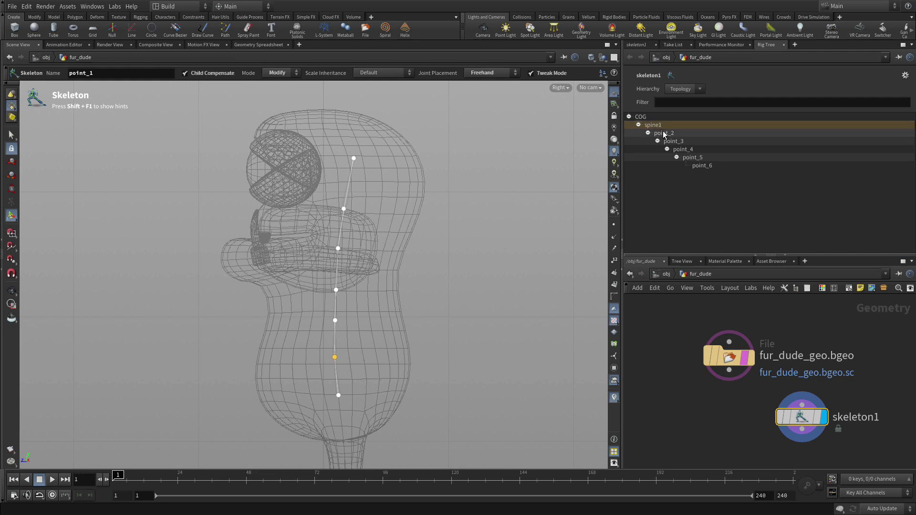
pyautogui.doubleClick(664, 133)
pyautogui.write('spi')
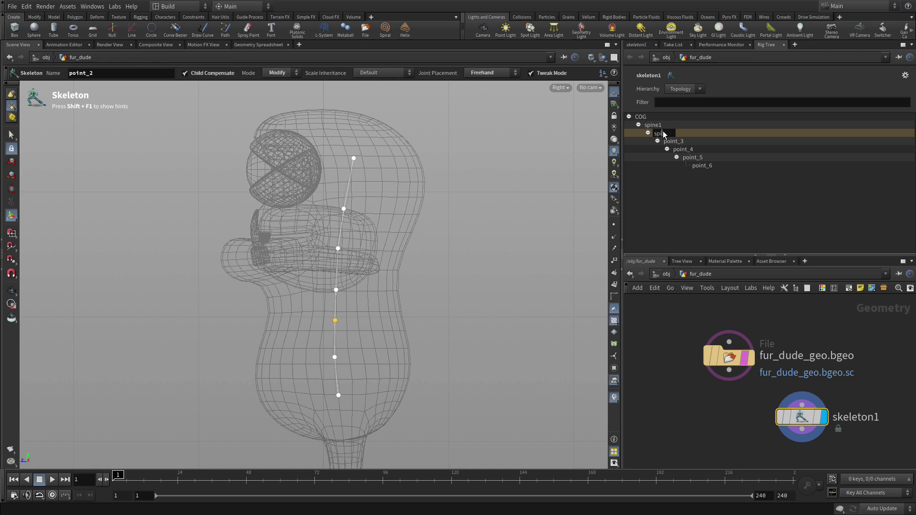
pyautogui.write('ne2')
pyautogui.press('Return')
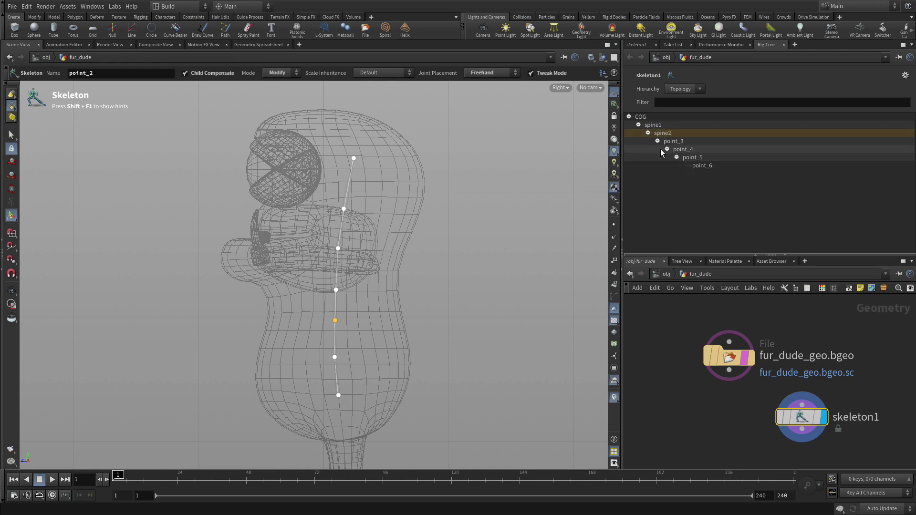
# - Rename point_4, point_5 and point_6 to neck1, neck2 and head
pyautogui.doubleClick(669, 142)
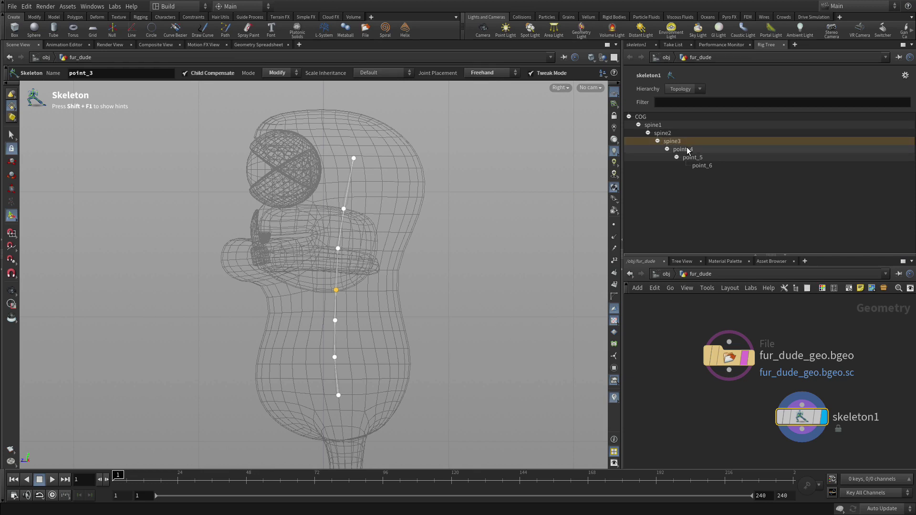
pyautogui.doubleClick(687, 150)
pyautogui.write('neck')
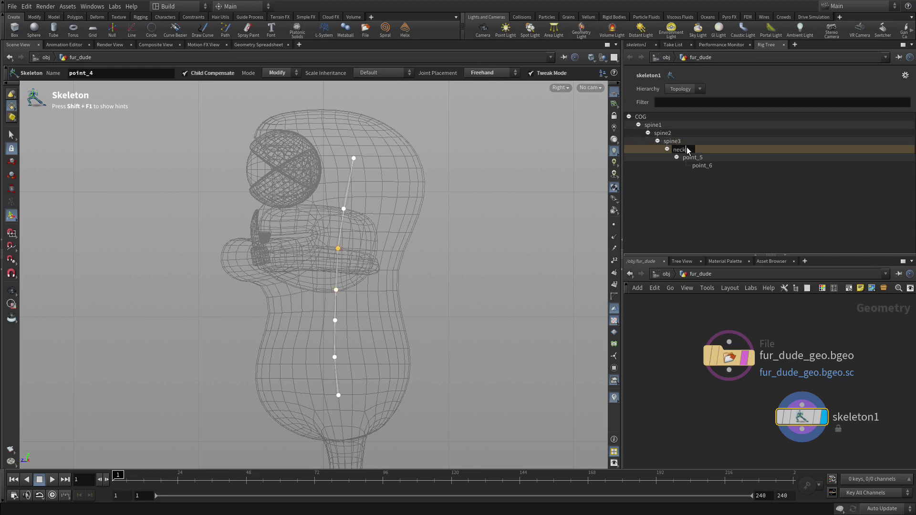
pyautogui.press('Return')
pyautogui.doubleClick(692, 158)
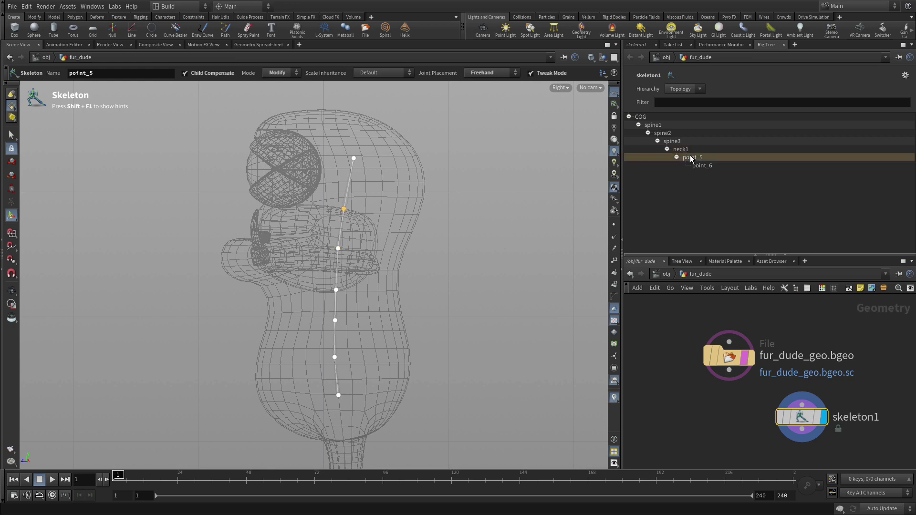
pyautogui.write('ck2')
pyautogui.press('Return')
pyautogui.doubleClick(704, 166)
pyautogui.write('hea')
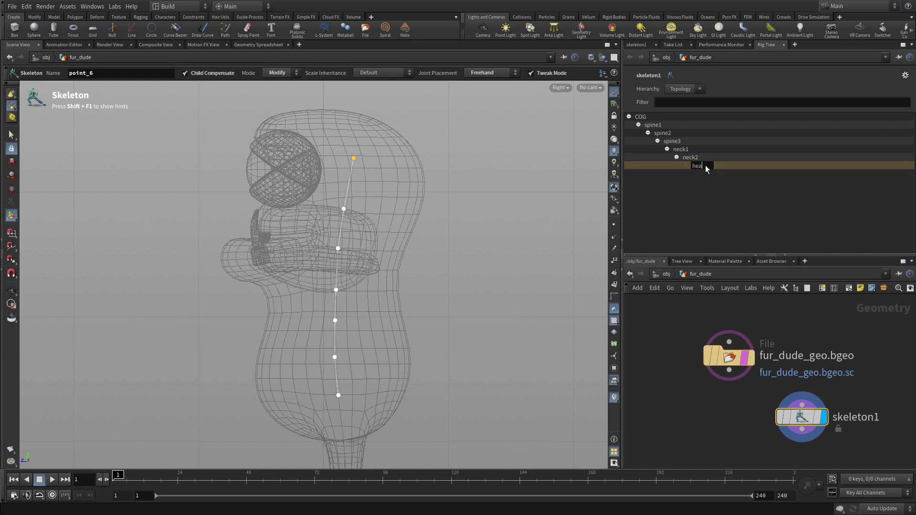
pyautogui.write('d')
pyautogui.press('Return')
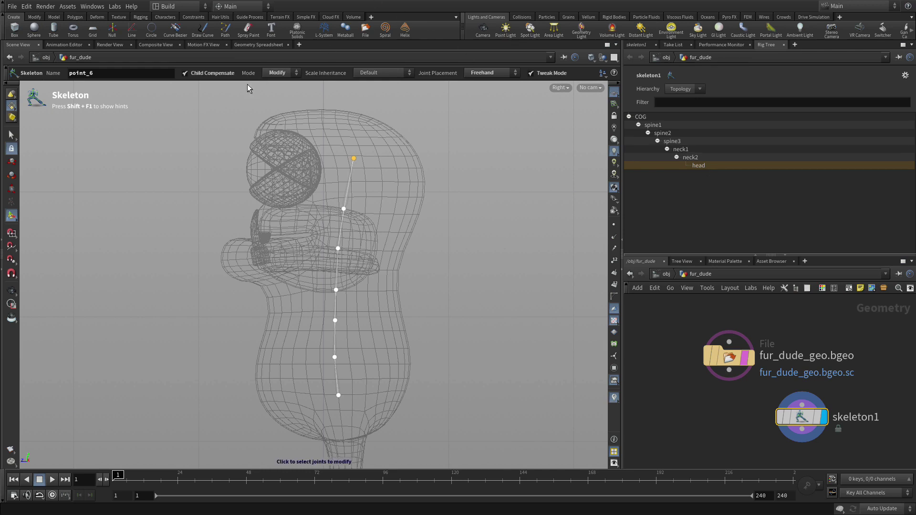
# - Switch the Skeleton tool to Create mode, clear the selection and frame the lower body and leg
pyautogui.click(277, 72)
pyautogui.click(277, 84)
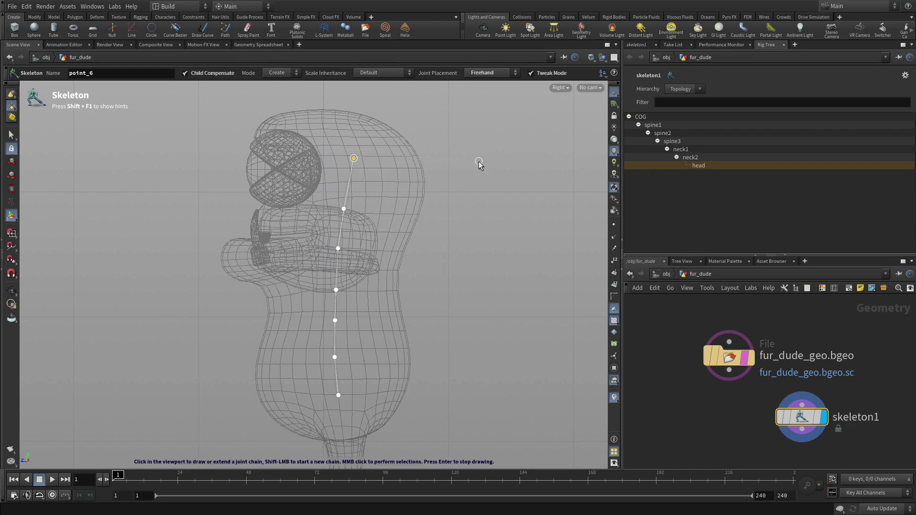
pyautogui.middleClick(492, 235)
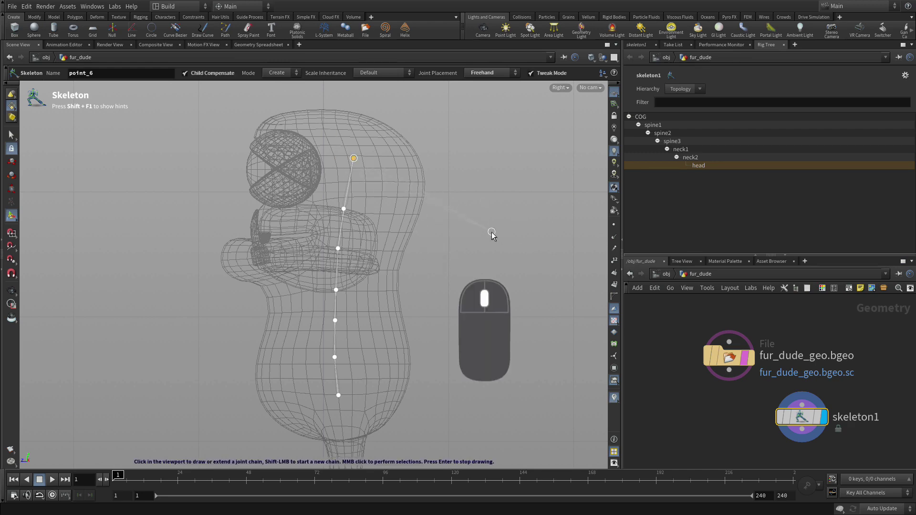
pyautogui.press('Escape')
pyautogui.scroll(5, 446, 338)
pyautogui.scroll(-5, 446, 154)
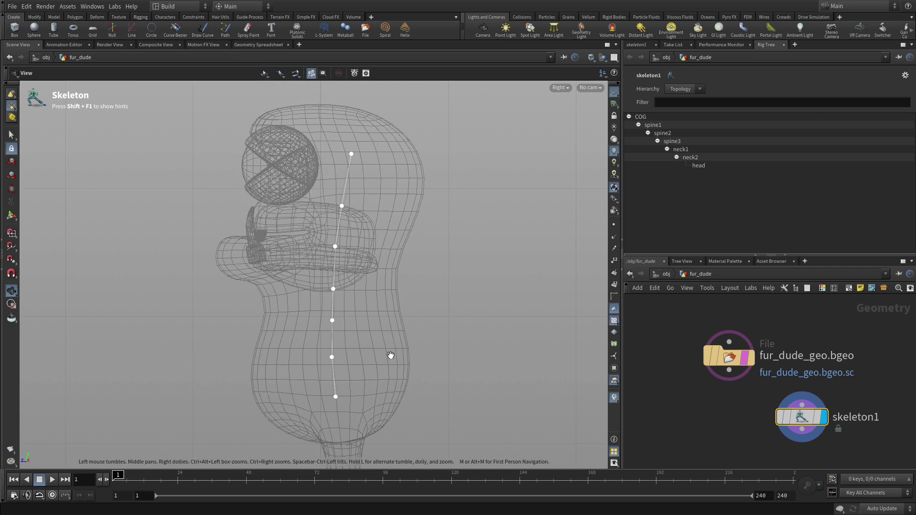
pyautogui.moveTo(416, 334); pyautogui.dragTo(395, 153, button='middle')
pyautogui.scroll(1, 384, 210)
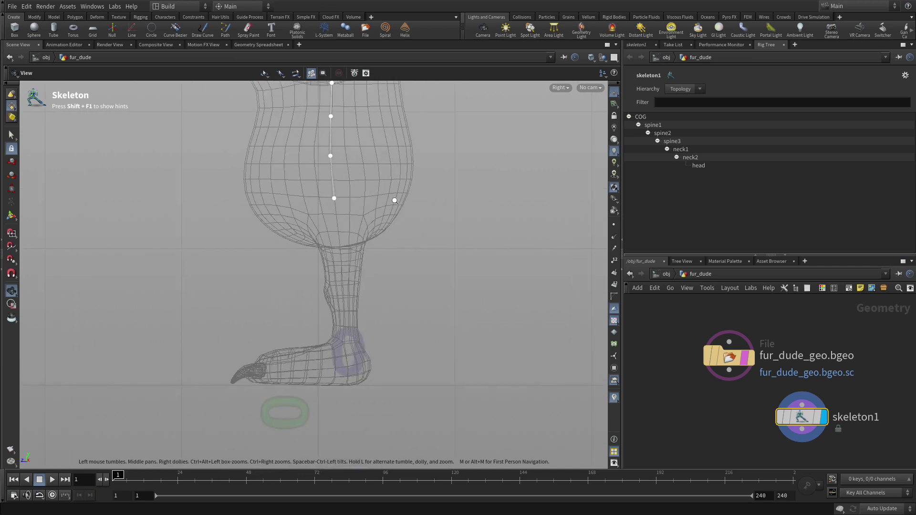
pyautogui.press('Return')
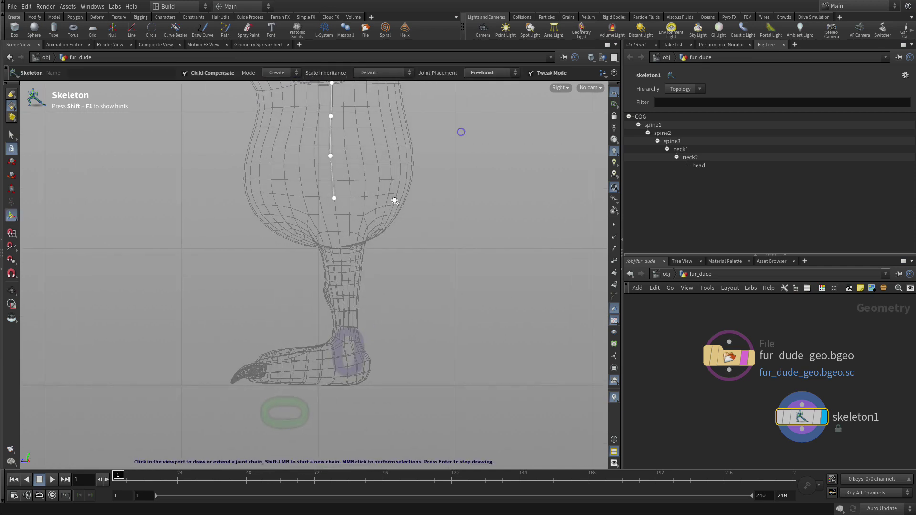
# - Starting from COG, place leg joints point_7 to point_12 at hip, knee, ankle, foot and toe
pyautogui.click(334, 198)
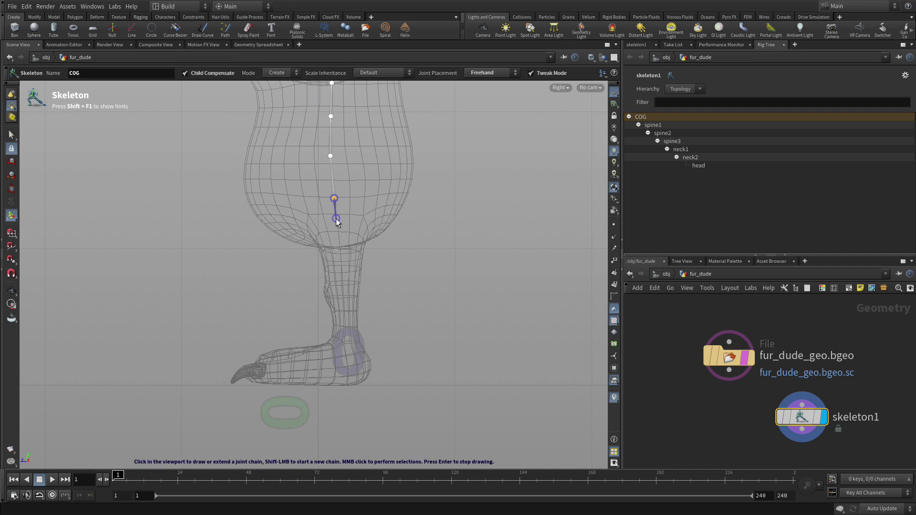
pyautogui.click(336, 219)
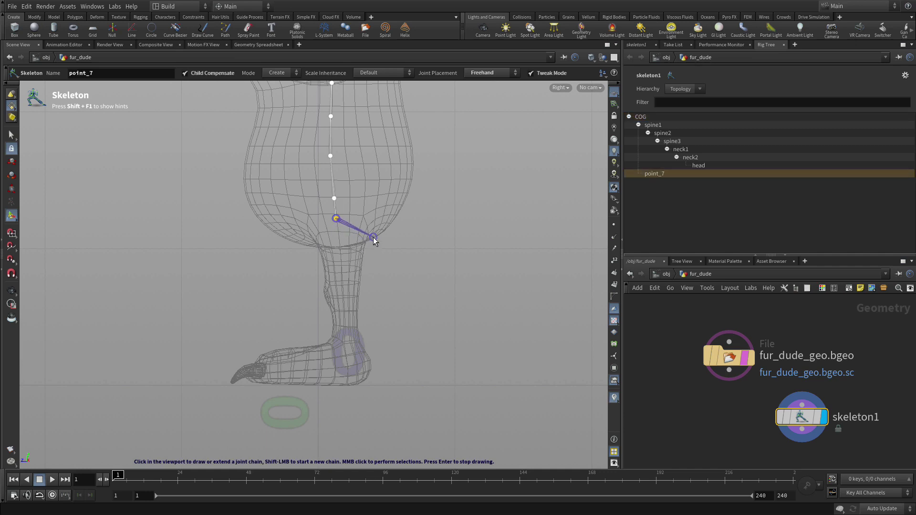
pyautogui.hotkey('space', 'b')
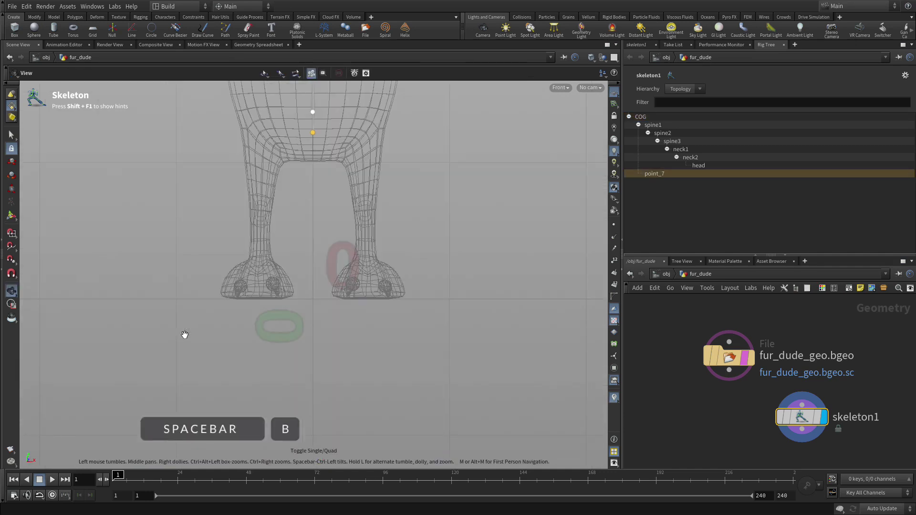
pyautogui.hotkey('space', 'b')
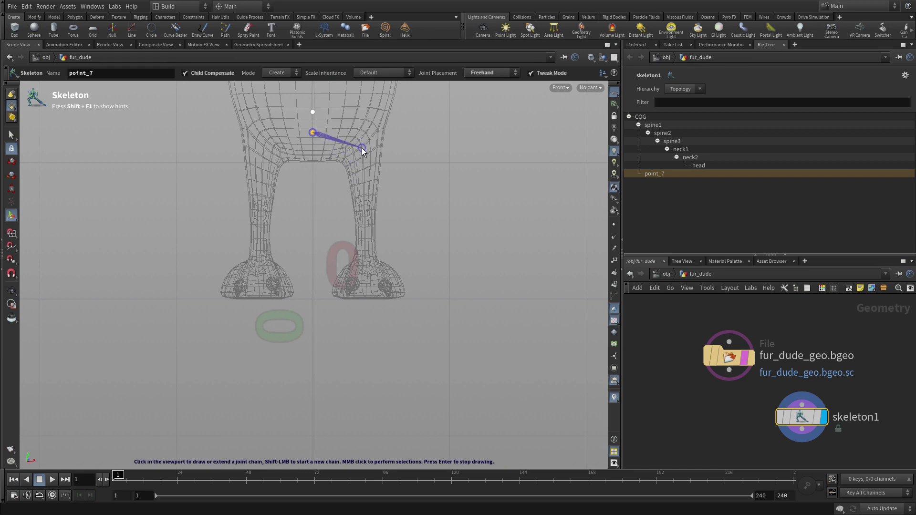
pyautogui.click(363, 152)
pyautogui.hotkey('space', 'b')
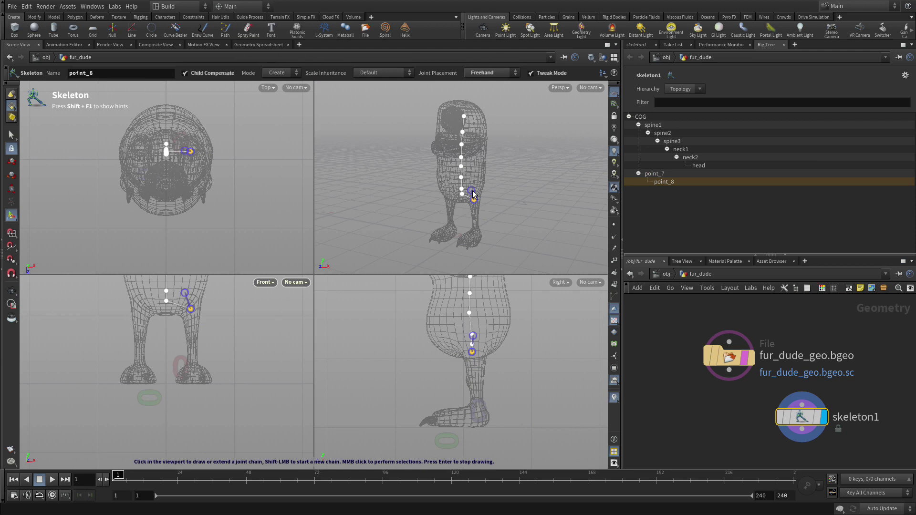
pyautogui.hotkey('space', 'b')
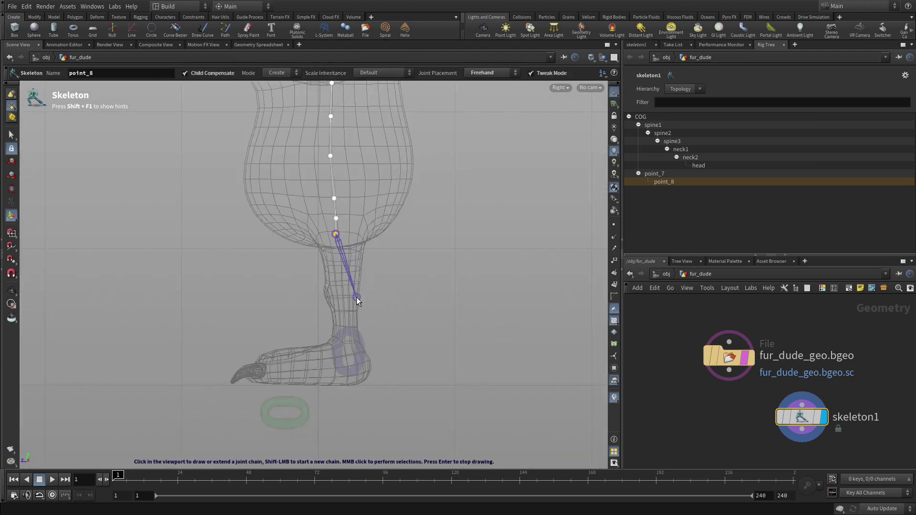
pyautogui.click(333, 297)
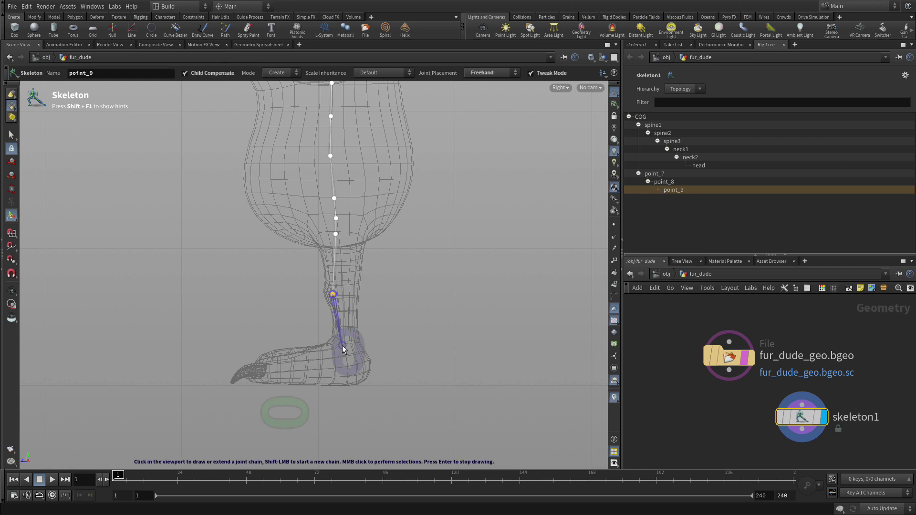
pyautogui.click(343, 344)
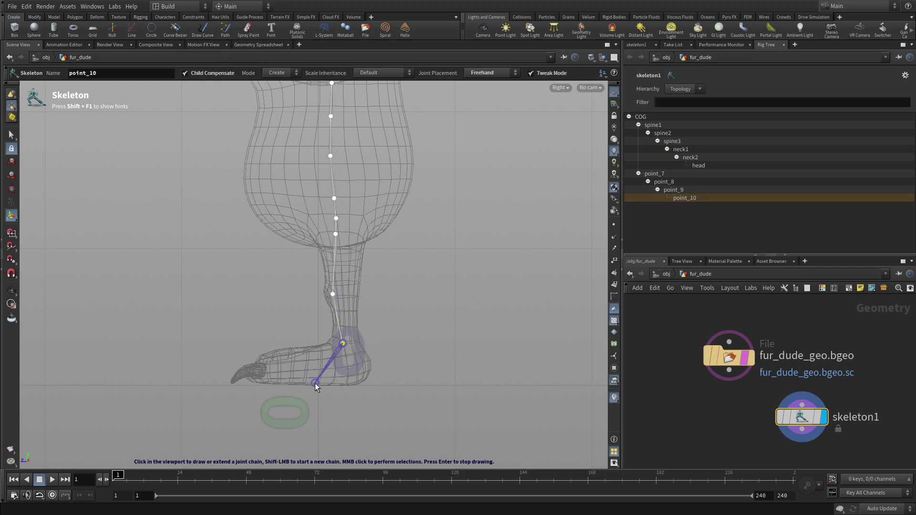
pyautogui.click(315, 385)
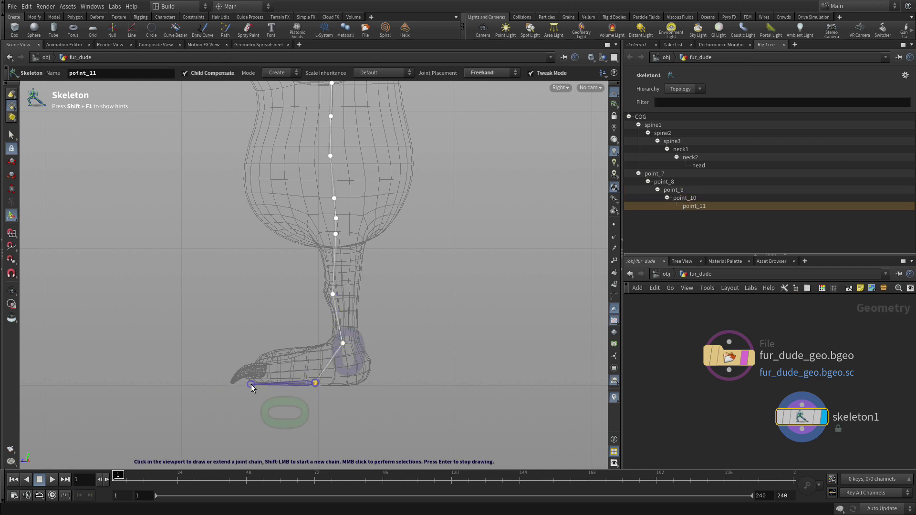
pyautogui.click(251, 384)
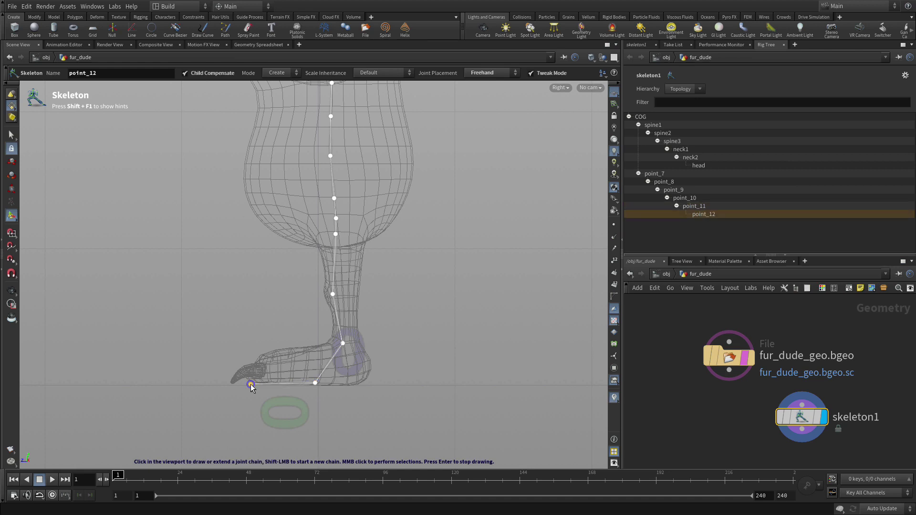
# - Finish the leg chain, switch to Modify mode and show the four-view layout
pyautogui.middleClick(293, 416)
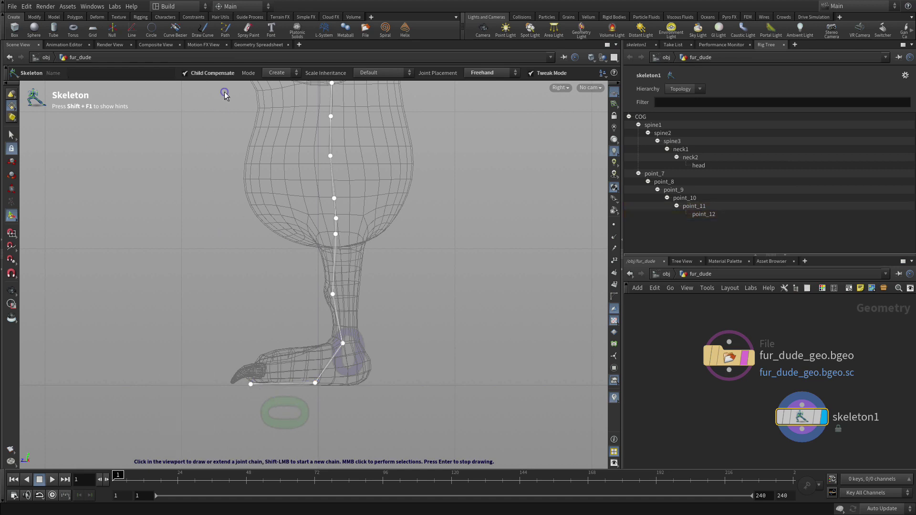
pyautogui.click(274, 76)
pyautogui.click(273, 88)
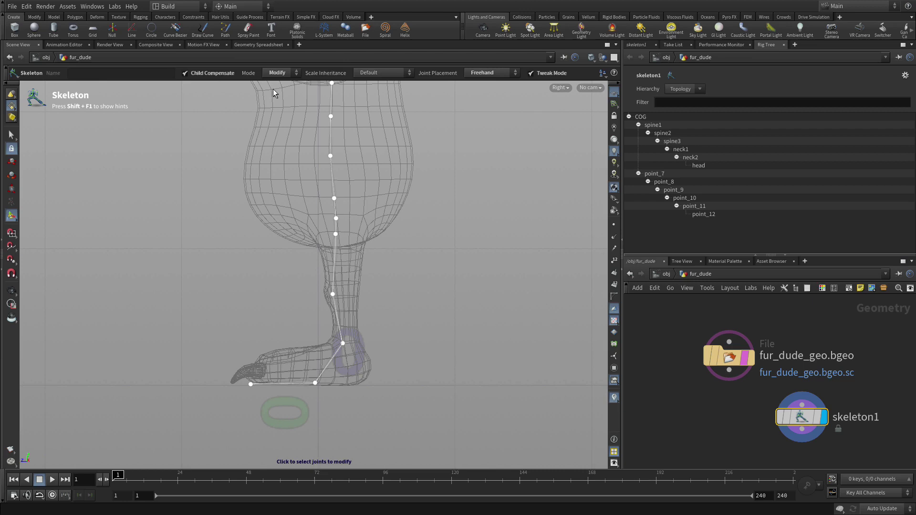
pyautogui.hotkey('space', 'b')
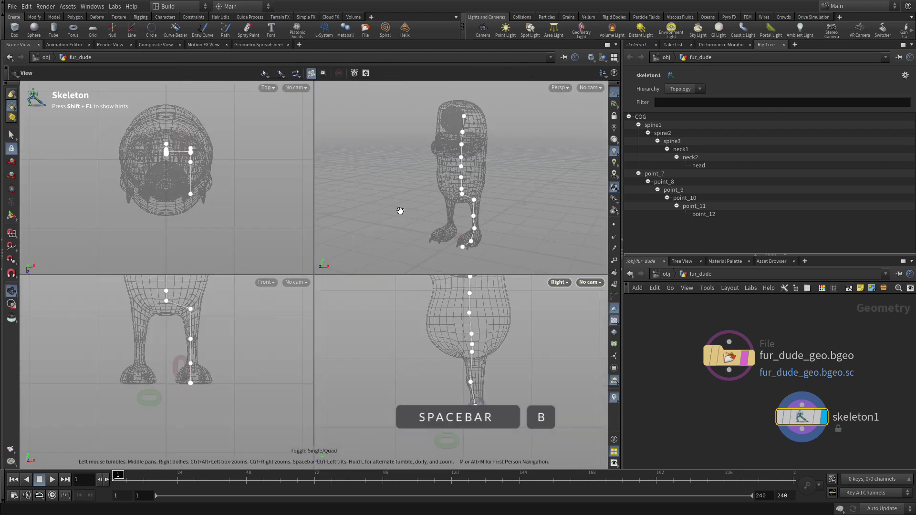
pyautogui.moveTo(419, 205); pyautogui.dragTo(438, 191)
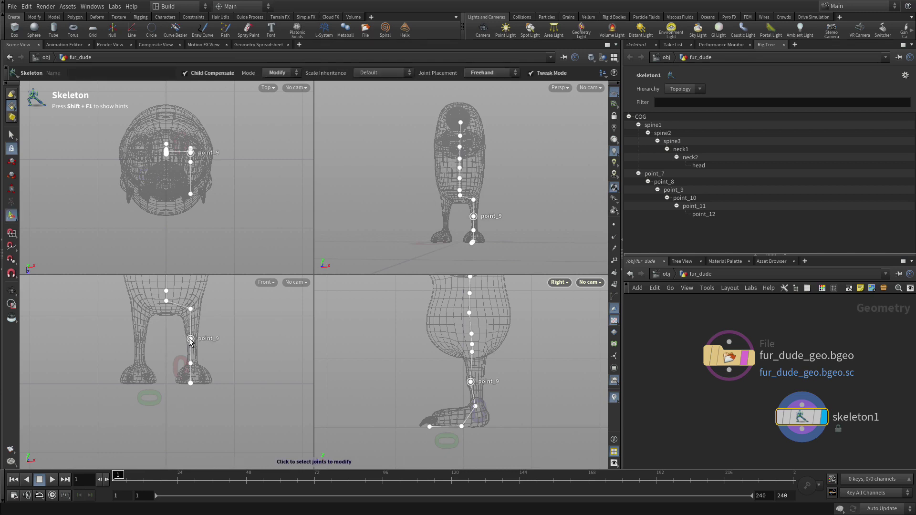
# - Nudge point_8 outward, then with Child Compensate on refit point_10 and point_9 inside the leg
pyautogui.click(210, 73)
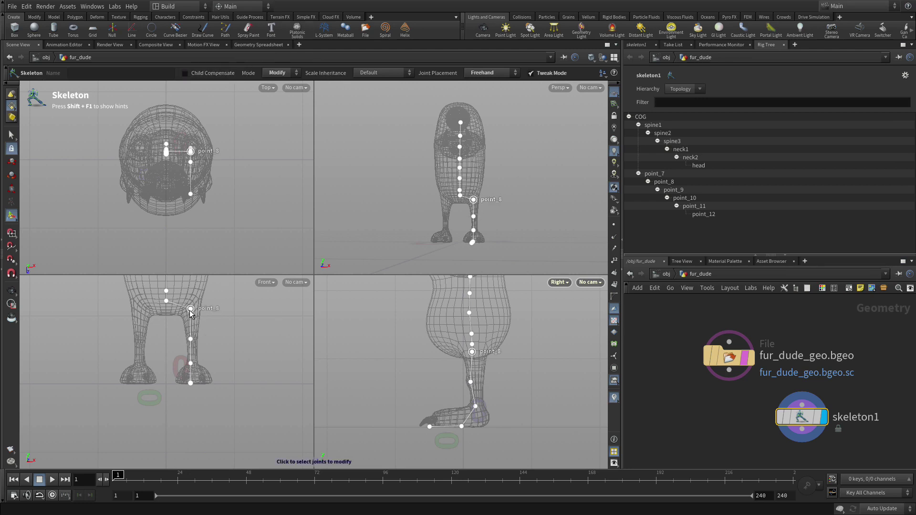
pyautogui.moveTo(190, 313); pyautogui.dragTo(194, 311)
pyautogui.scroll(4, 234, 328)
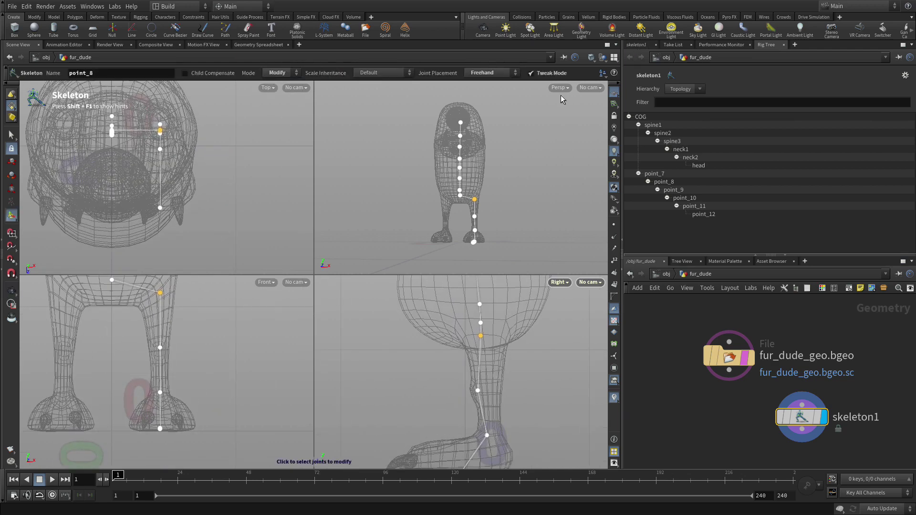
pyautogui.moveTo(515, 422); pyautogui.dragTo(518, 342, button='middle')
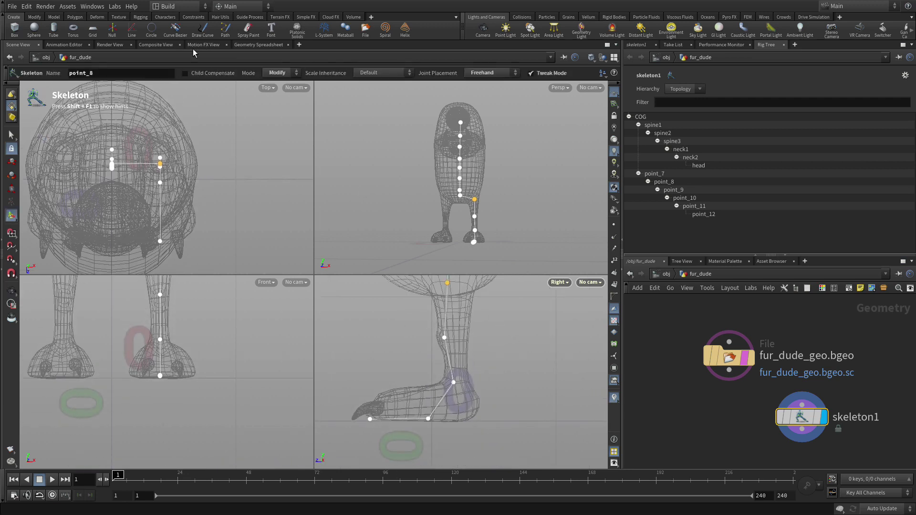
pyautogui.click(200, 74)
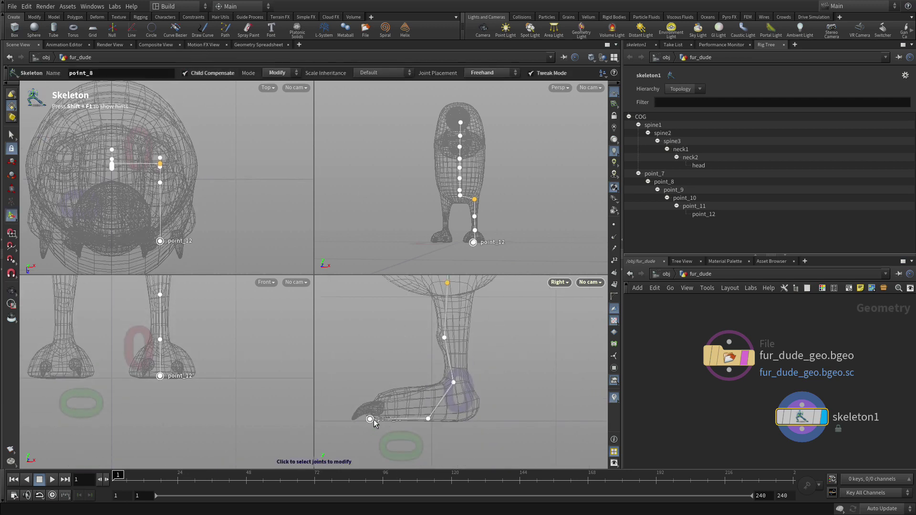
pyautogui.moveTo(453, 382); pyautogui.dragTo(457, 382)
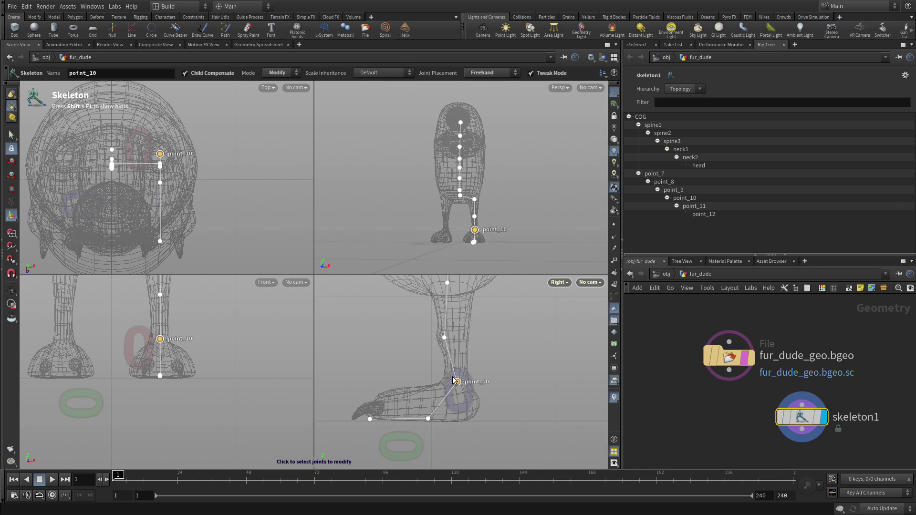
pyautogui.moveTo(445, 338); pyautogui.dragTo(446, 342)
pyautogui.scroll(-4, 480, 342)
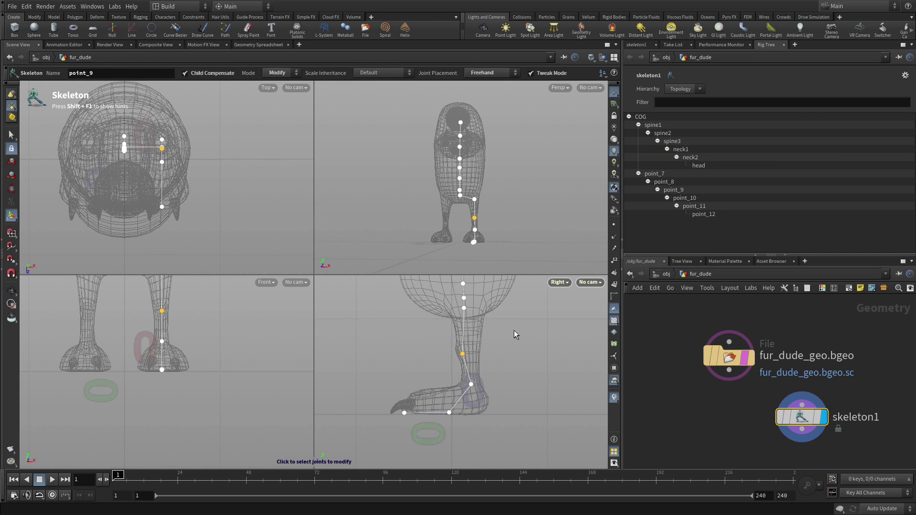
# - Rename joints point_7, point_8 and point_9 to pelvis, l_hip and l_knee
pyautogui.click(650, 174)
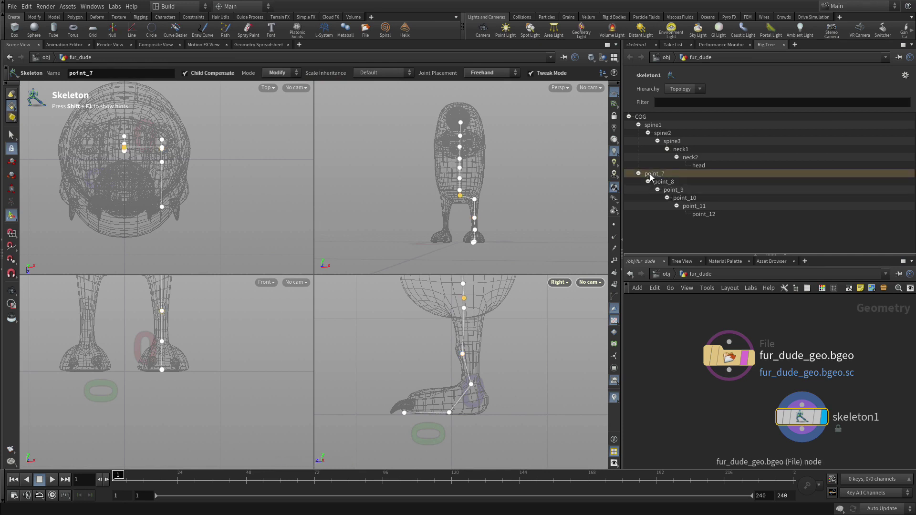
pyautogui.write('pelvis')
pyautogui.press('Return')
pyautogui.doubleClick(662, 182)
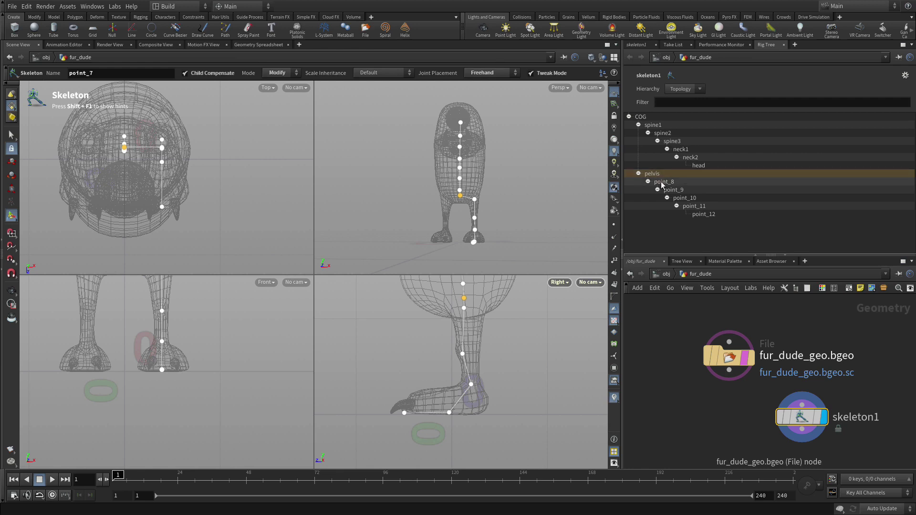
pyautogui.press('BackSpace')
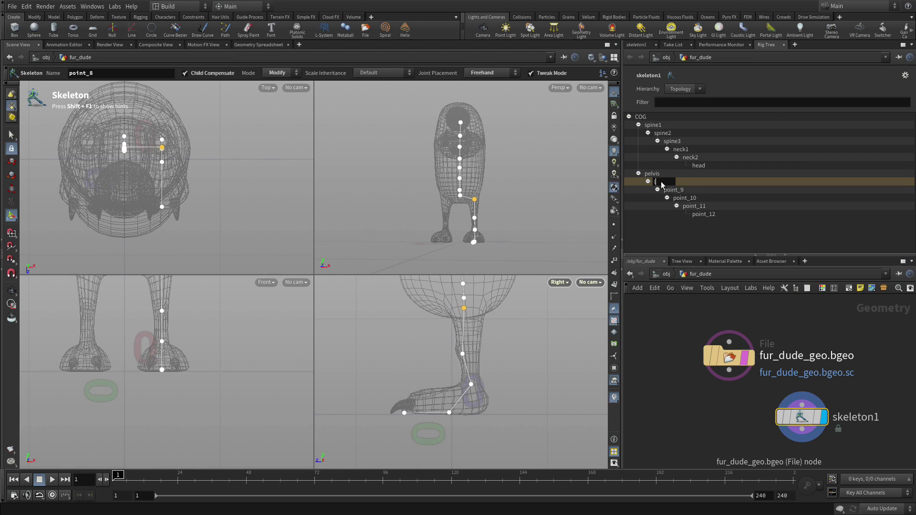
pyautogui.press('Return')
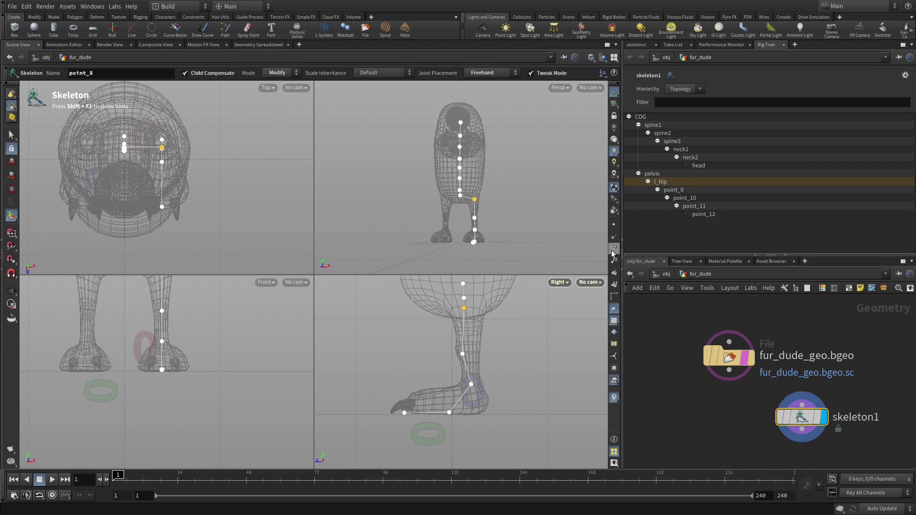
pyautogui.click(675, 190)
pyautogui.doubleClick(675, 190)
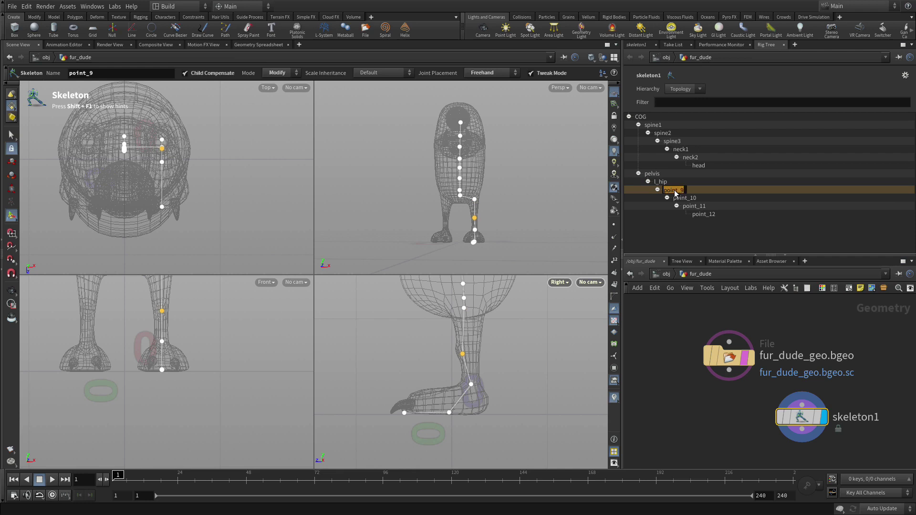
pyautogui.write('l_knee')
pyautogui.press('Return')
# - Rename joints point_10, point_11 and point_12 to l_ankle, l_ball and l_toe
pyautogui.doubleClick(677, 199)
pyautogui.write('l')
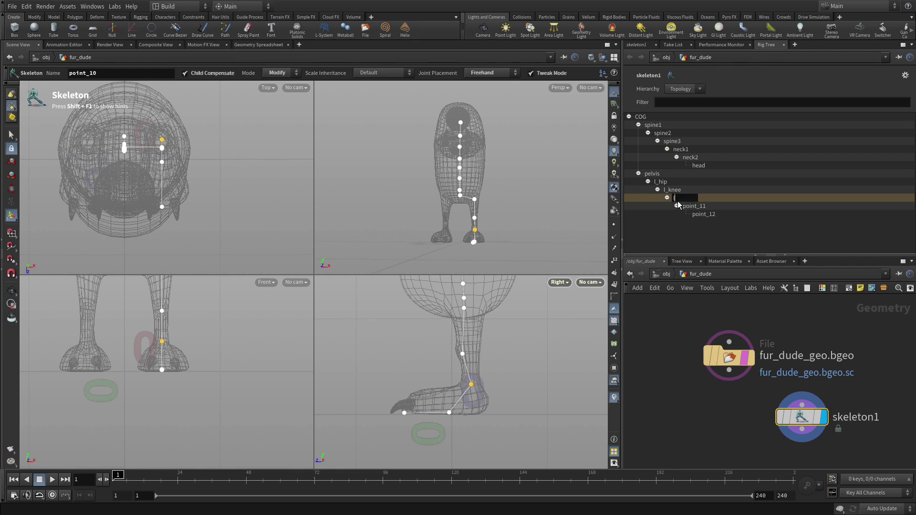
pyautogui.write('_ankle')
pyautogui.press('Return')
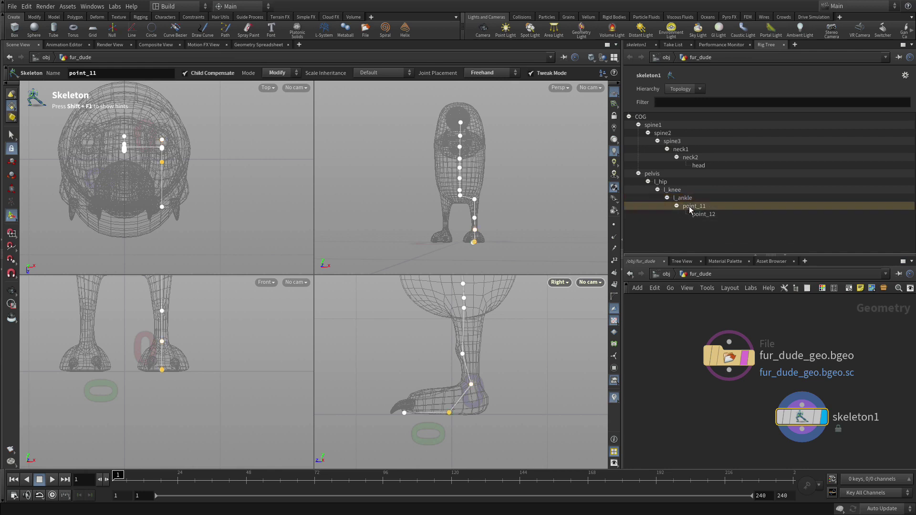
pyautogui.doubleClick(691, 208)
pyautogui.write('l_ball')
pyautogui.press('Return')
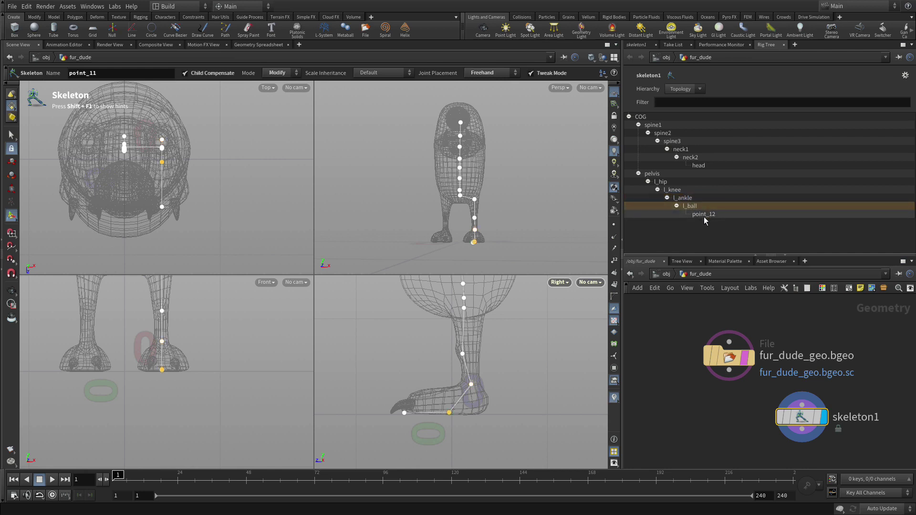
pyautogui.click(702, 215)
pyautogui.doubleClick(701, 216)
pyautogui.write('l')
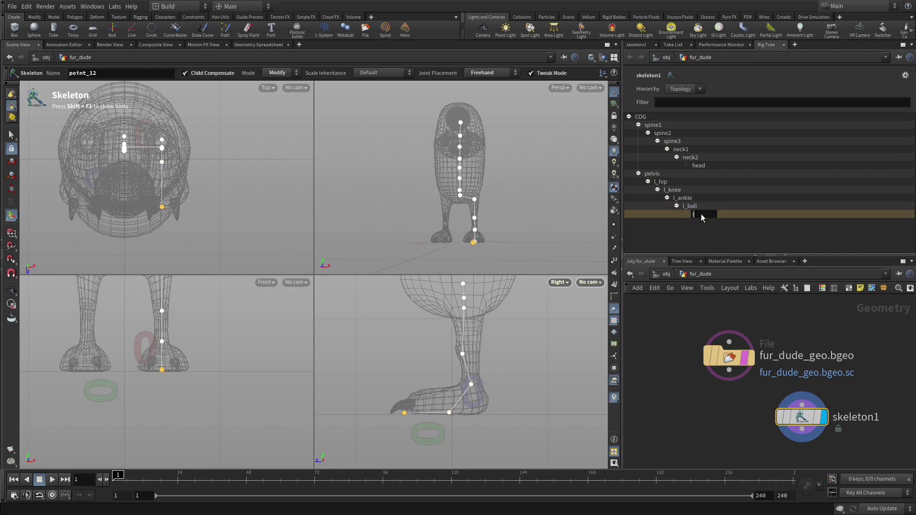
pyautogui.write('_toe')
pyautogui.press('Return')
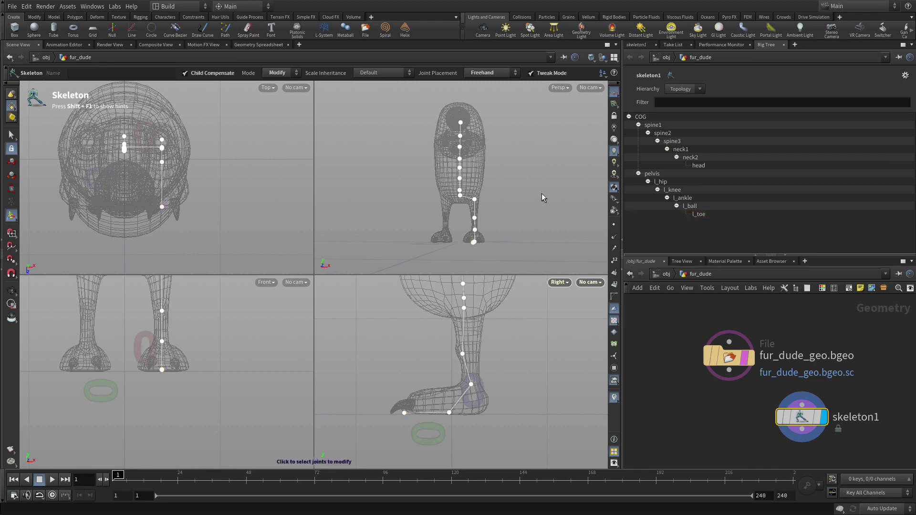
# - Show a single Persp viewport, zoomed in and tilted down onto the character's legs
pyautogui.hotkey('space', 'b')
pyautogui.scroll(2, 429, 282)
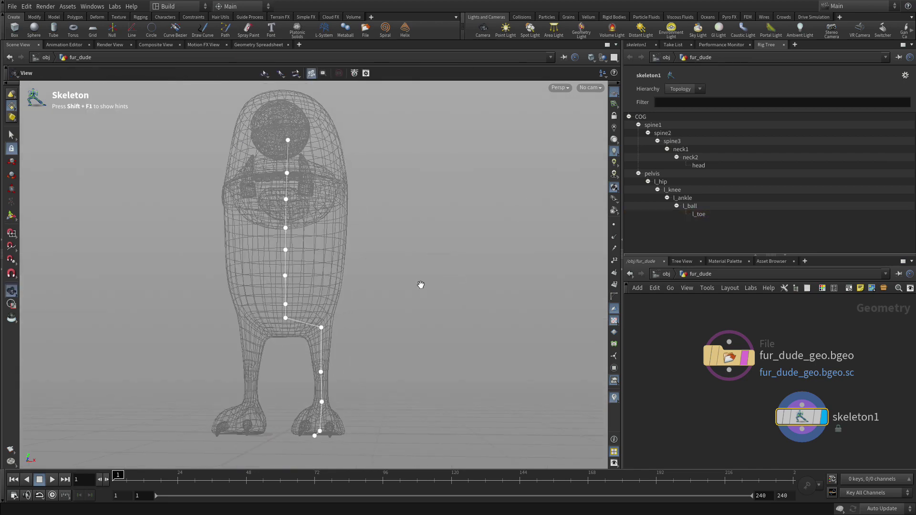
pyautogui.moveTo(420, 284); pyautogui.dragTo(397, 236, button='middle')
pyautogui.moveTo(397, 237); pyautogui.dragTo(415, 267)
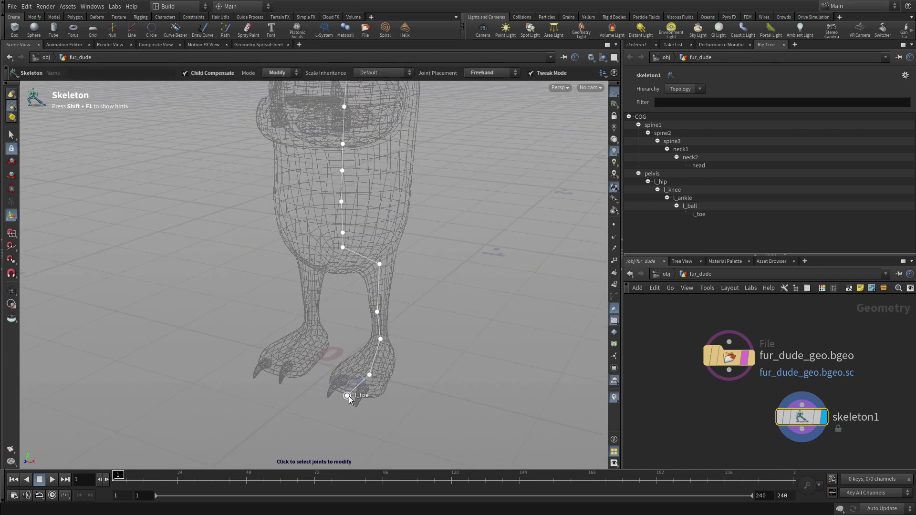
# - Add a Skeleton Mirror node after skeleton1 with its group set to the left leg joints
pyautogui.press('Tab')
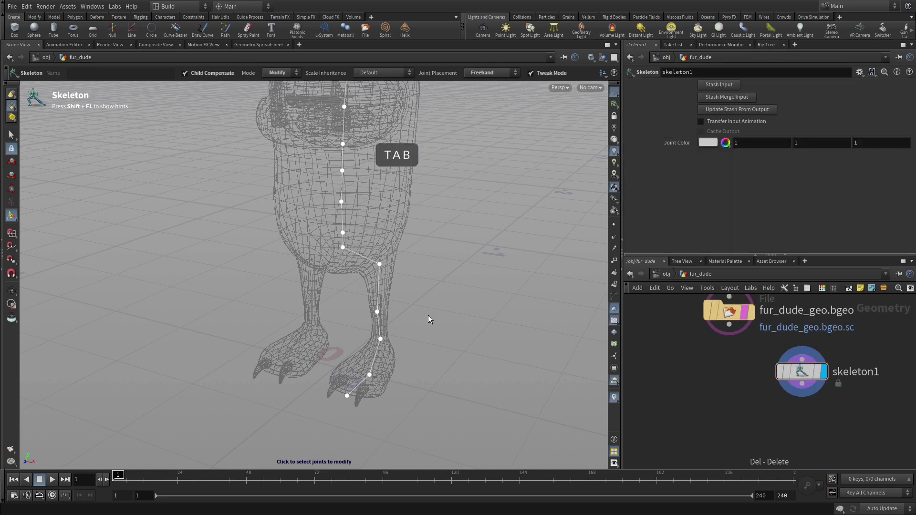
pyautogui.write('skele')
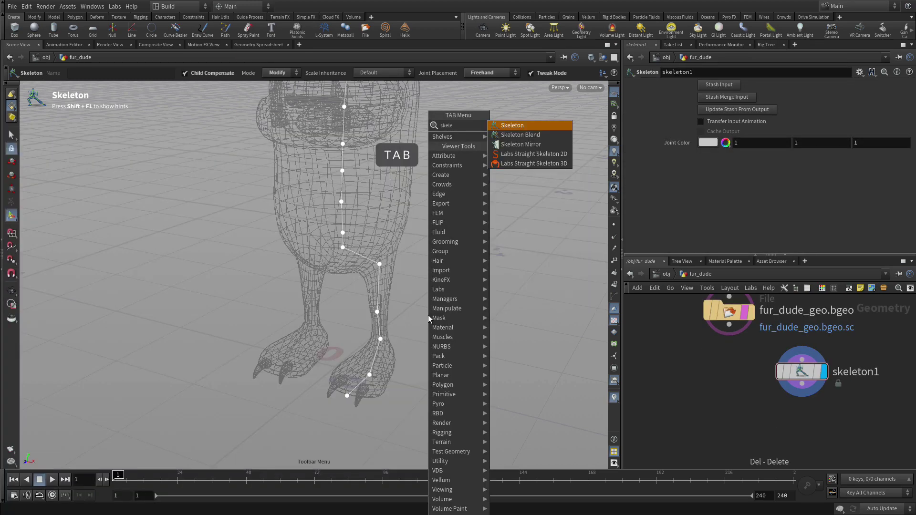
pyautogui.press('Down')
pyautogui.press('Down')
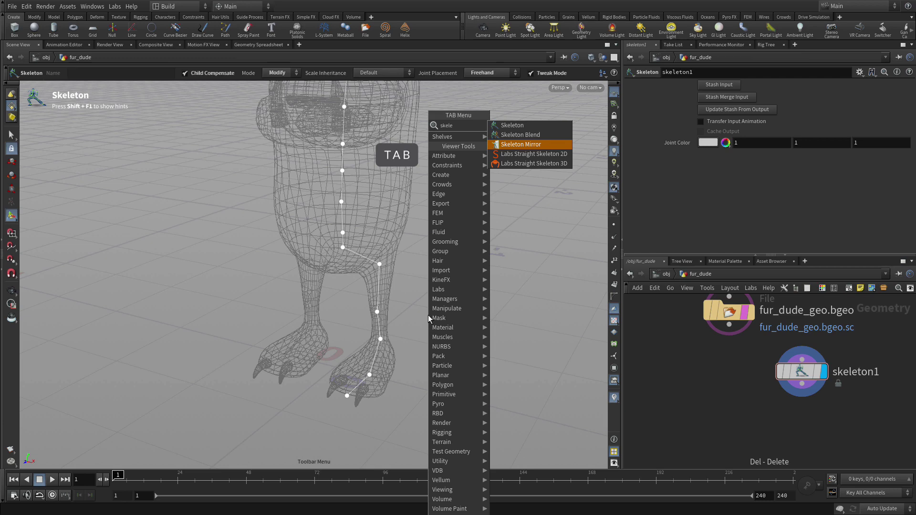
pyautogui.press('Return')
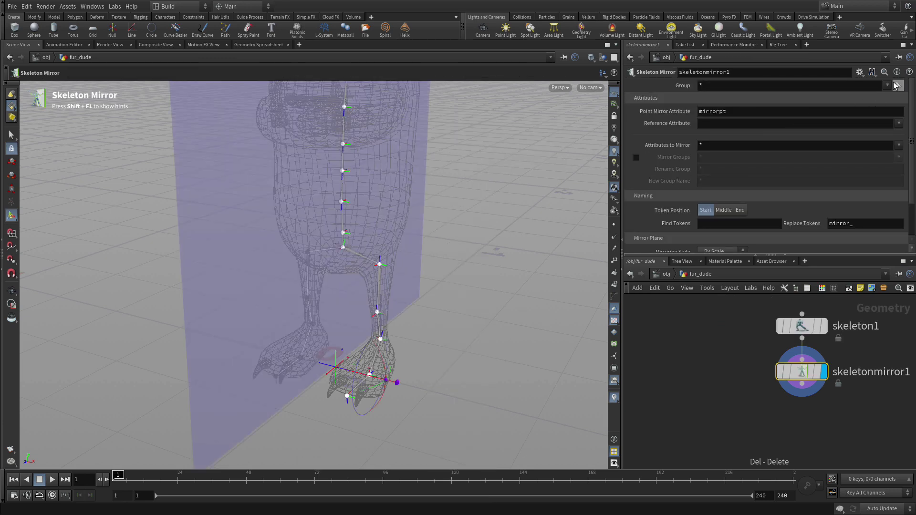
pyautogui.click(896, 85)
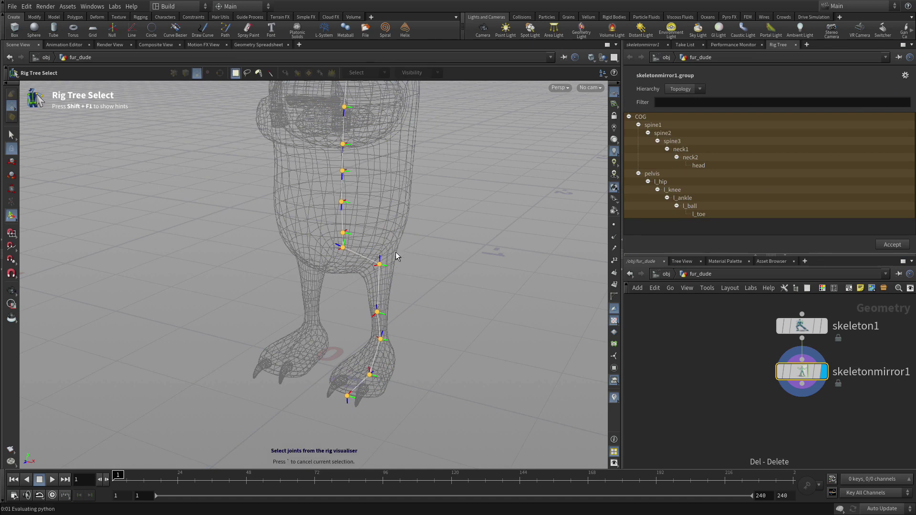
pyautogui.moveTo(398, 248); pyautogui.dragTo(347, 408)
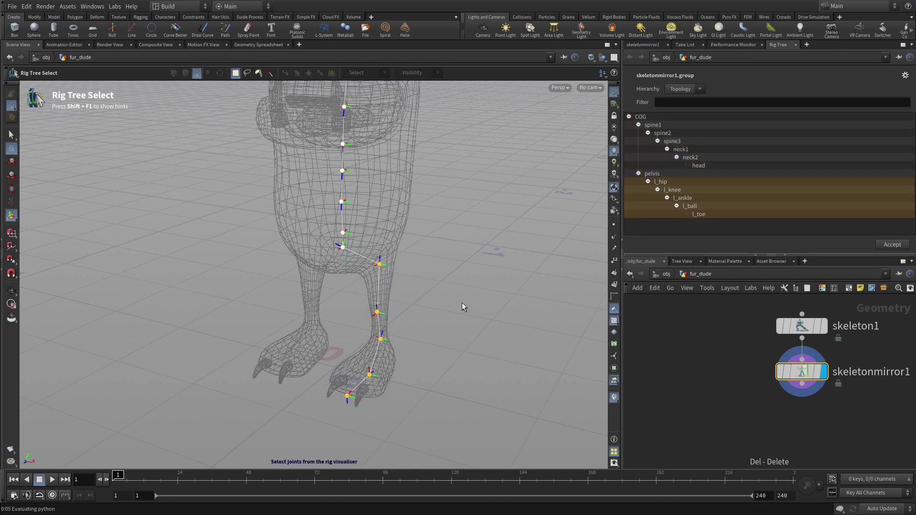
pyautogui.press('Return')
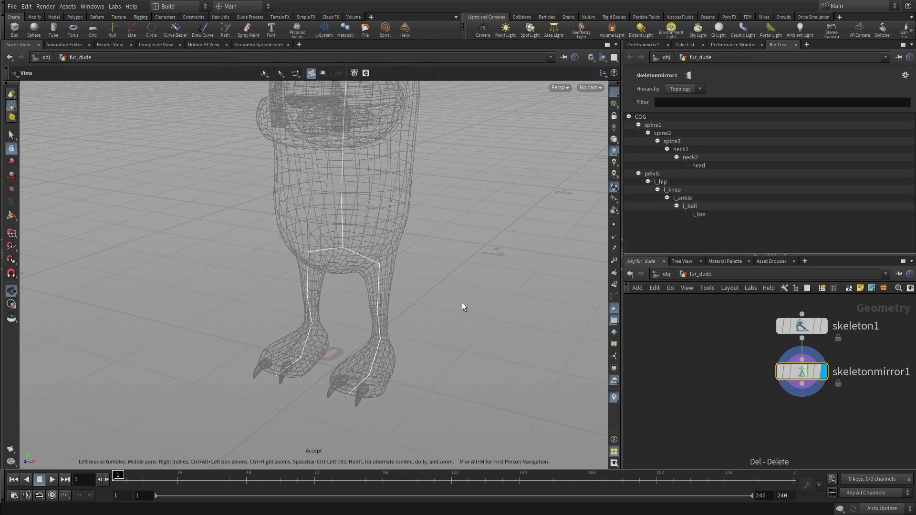
# - Show skeletonmirror1's parameters and its mirror plane handle through the character's centre
pyautogui.click(637, 42)
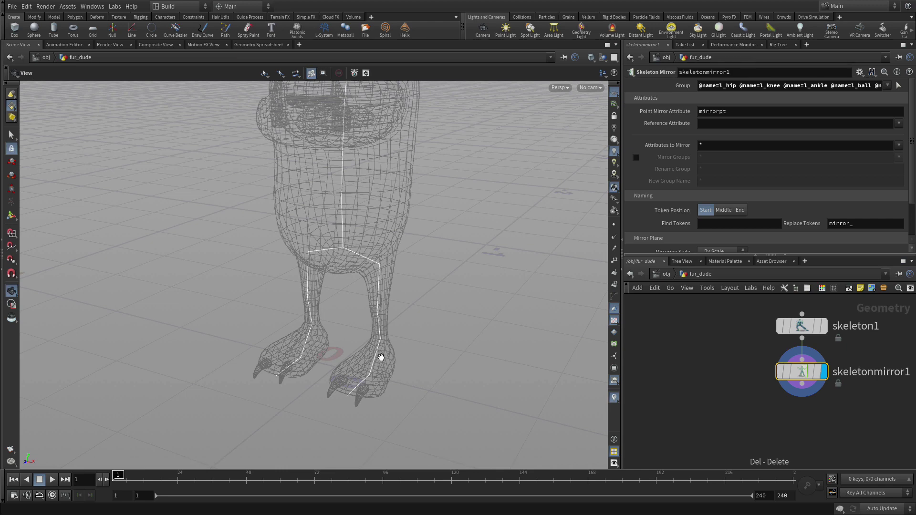
pyautogui.click(10, 216)
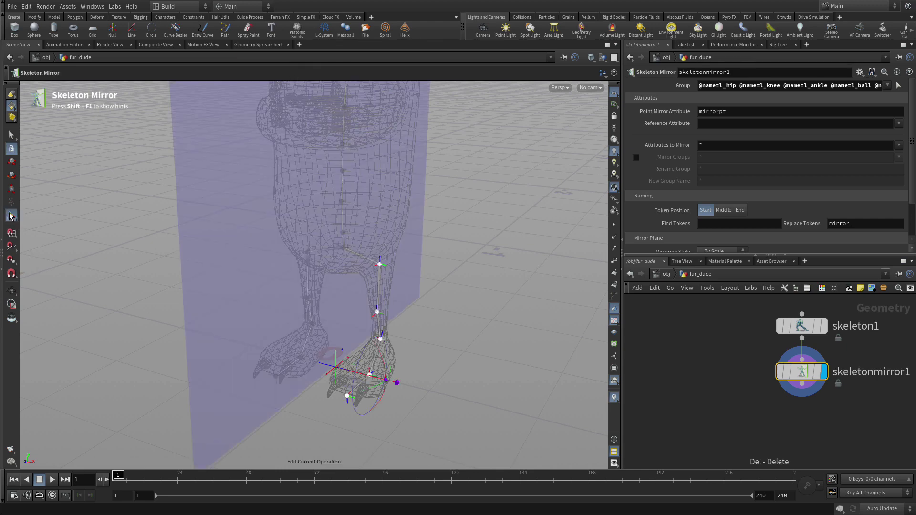
pyautogui.moveTo(425, 327); pyautogui.dragTo(453, 311)
pyautogui.press('Escape')
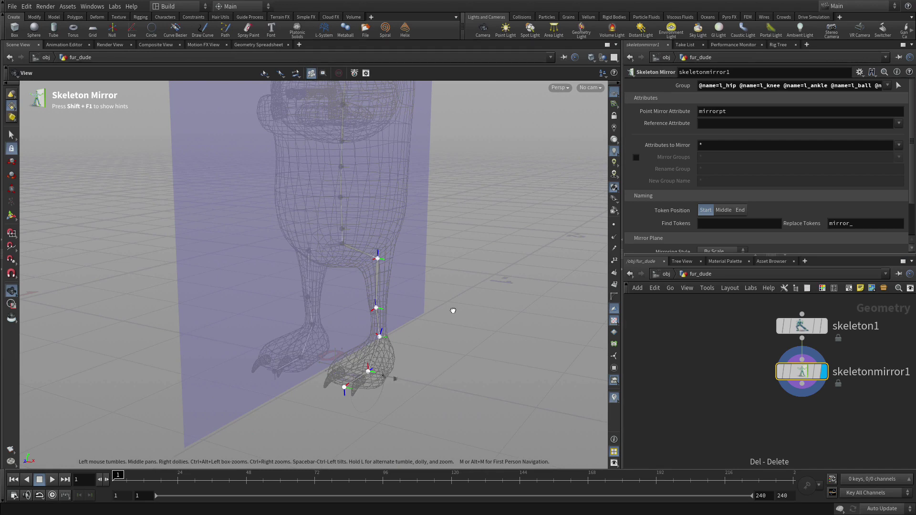
pyautogui.press('Return')
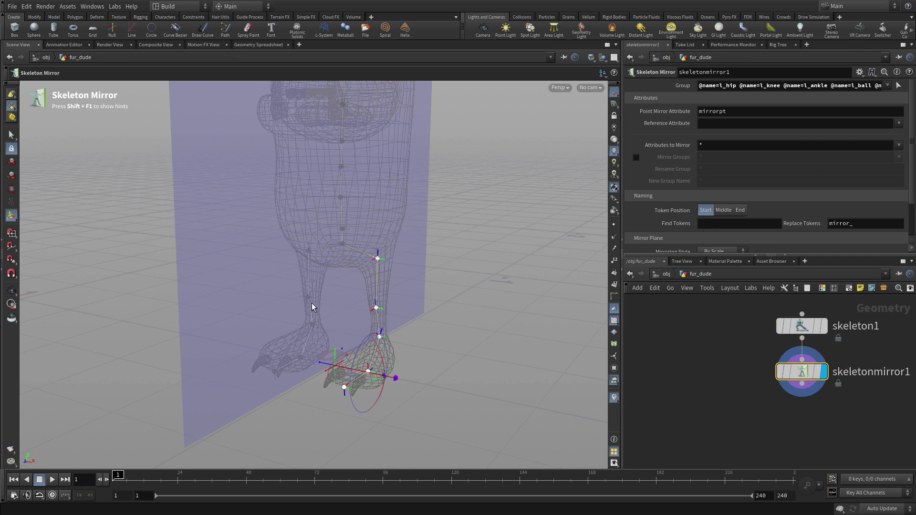
# - In the Naming section, set Find Tokens to l_ and Replace Tokens to r_
pyautogui.click(715, 223)
pyautogui.press('Tab')
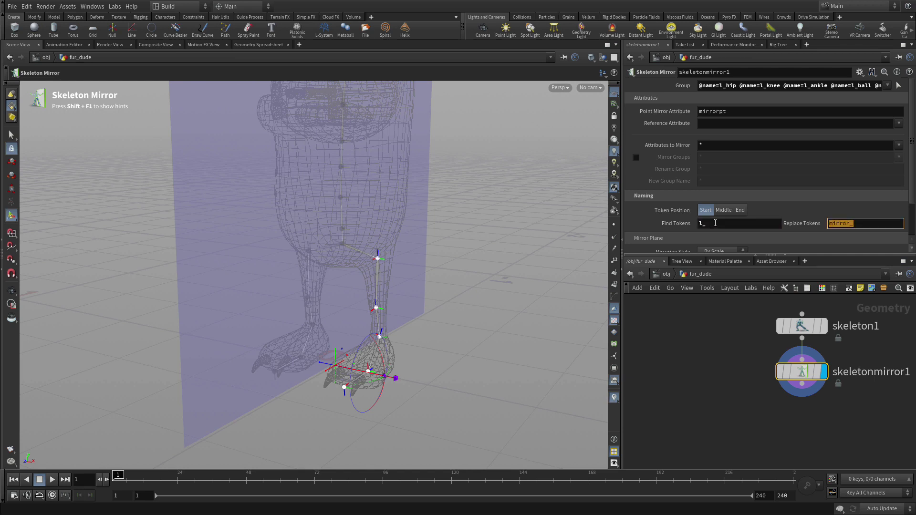
pyautogui.write('r_')
pyautogui.press('Return')
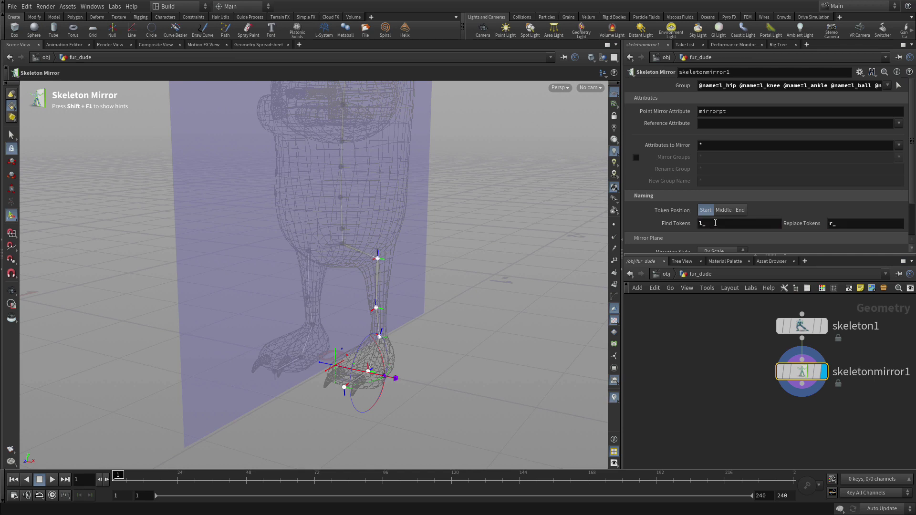